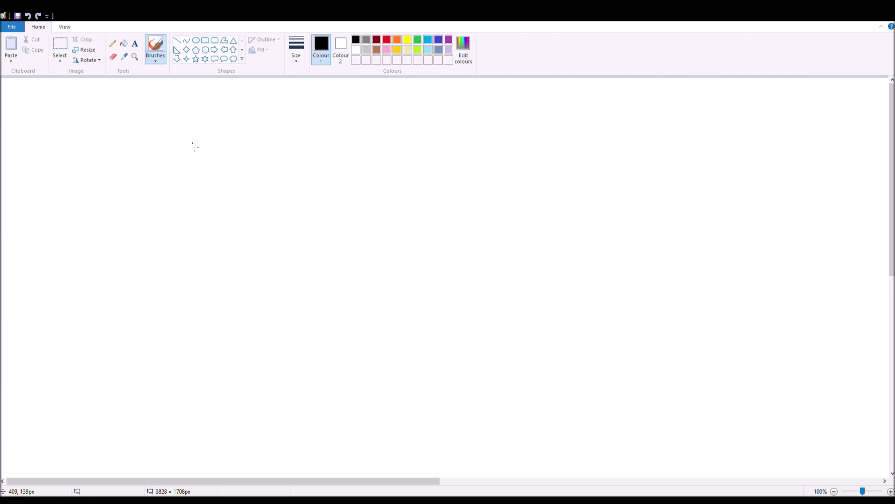
# Step: Extend the black hooked curve, then select all, move and delete it, returning to the brush
pyautogui.moveTo(54, 185)
pyautogui.mouseDown()
pyautogui.moveTo(144, 167)
pyautogui.moveTo(148, 187)
pyautogui.moveTo(207, 244)
pyautogui.moveTo(202, 270)
pyautogui.mouseUp()
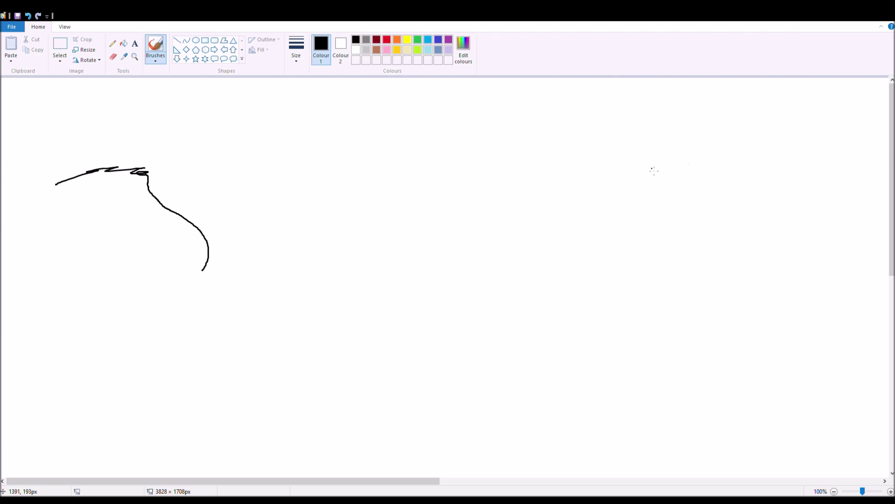
pyautogui.hotkey('ctrl', 'a')
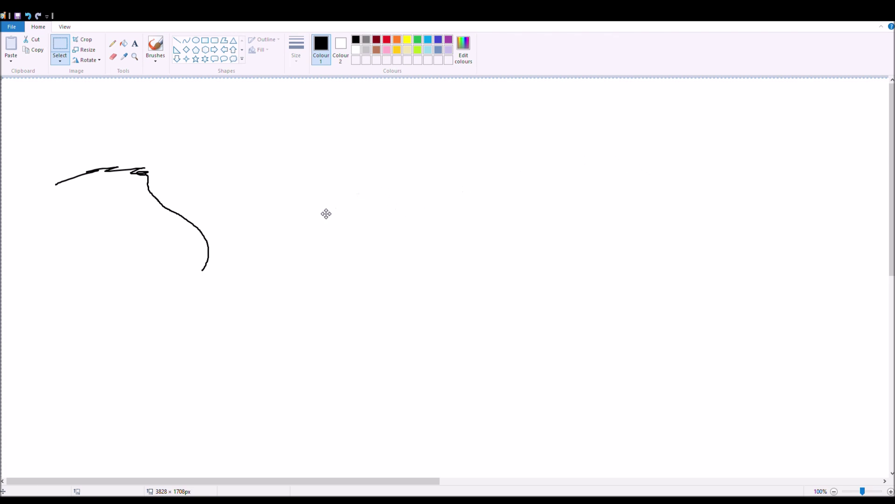
pyautogui.moveTo(177, 202); pyautogui.dragTo(277, 166)
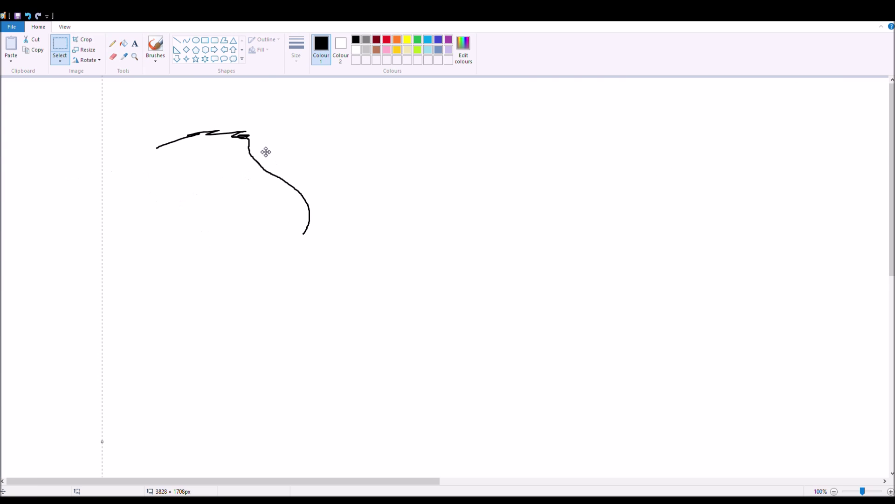
pyautogui.press('Delete')
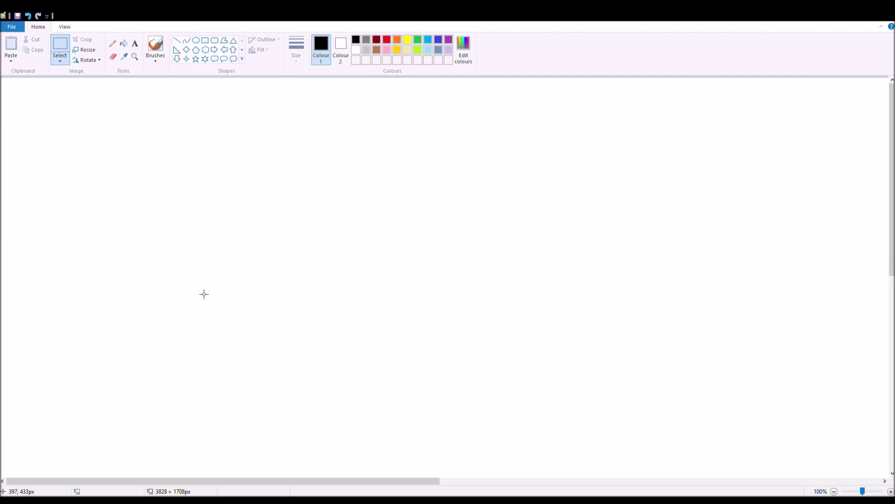
pyautogui.moveTo(111, 299); pyautogui.dragTo(572, 195)
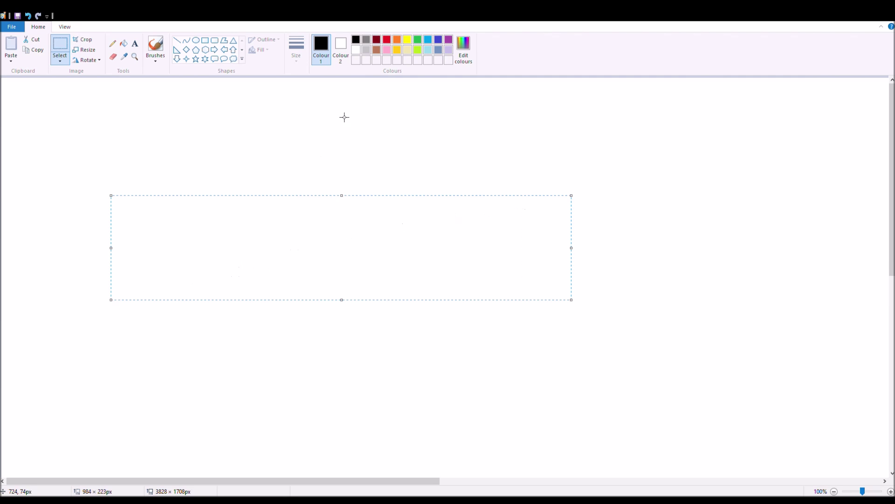
pyautogui.click(155, 49)
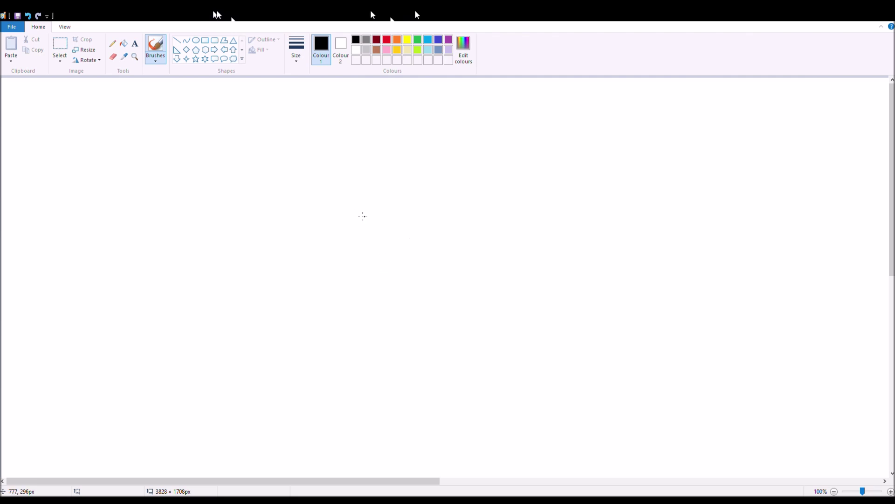
pyautogui.moveTo(350, 199); pyautogui.dragTo(341, 308)
pyautogui.click(349, 201)
pyautogui.moveTo(355, 205)
pyautogui.mouseDown()
pyautogui.moveTo(375, 219)
pyautogui.moveTo(372, 295)
pyautogui.mouseUp()
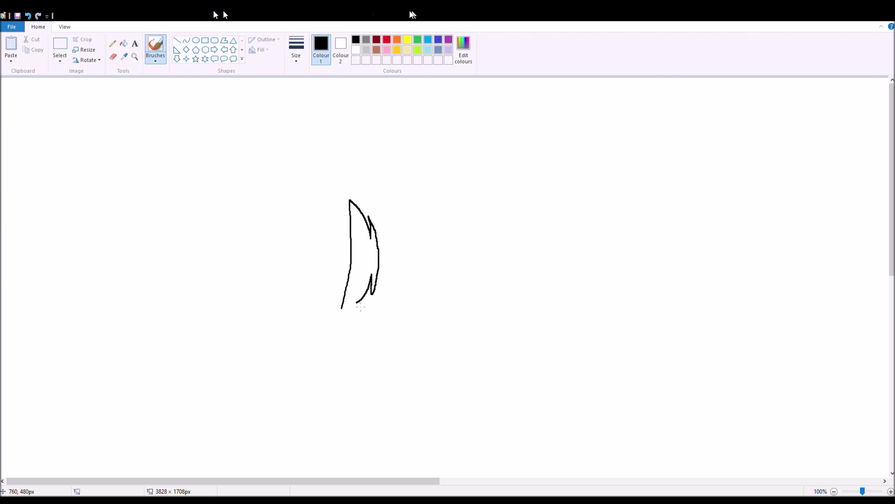
pyautogui.moveTo(372, 295)
pyautogui.mouseDown()
pyautogui.moveTo(342, 308)
pyautogui.moveTo(370, 272)
pyautogui.mouseUp()
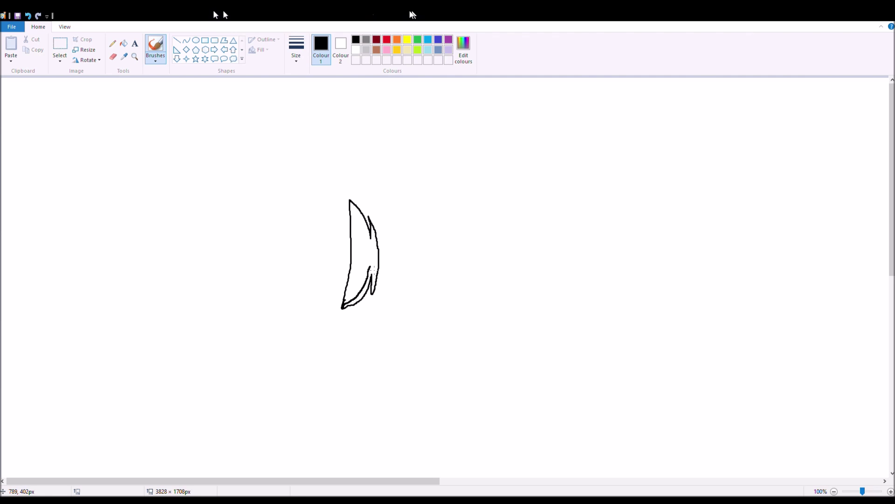
pyautogui.moveTo(371, 271)
pyautogui.mouseDown()
pyautogui.moveTo(372, 243)
pyautogui.moveTo(351, 213)
pyautogui.mouseUp()
pyautogui.hotkey('ctrl', 'z')
pyautogui.hotkey('ctrl', 'z')
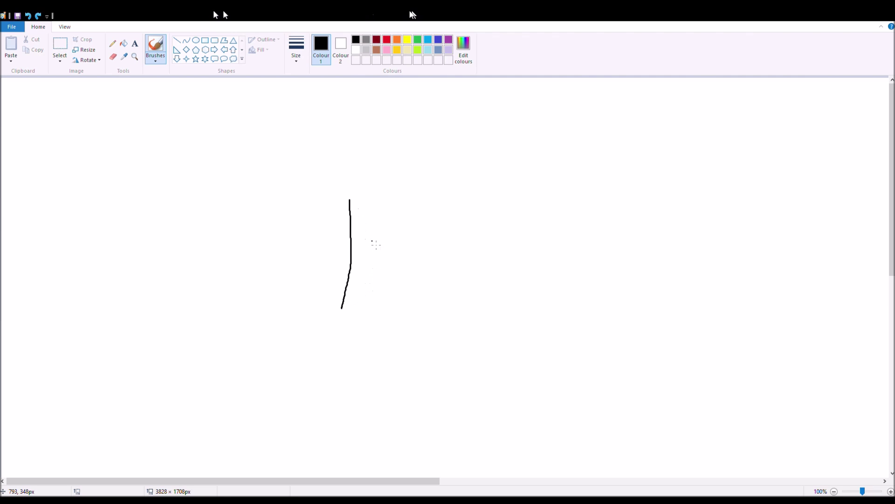
pyautogui.hotkey('ctrl', 'z')
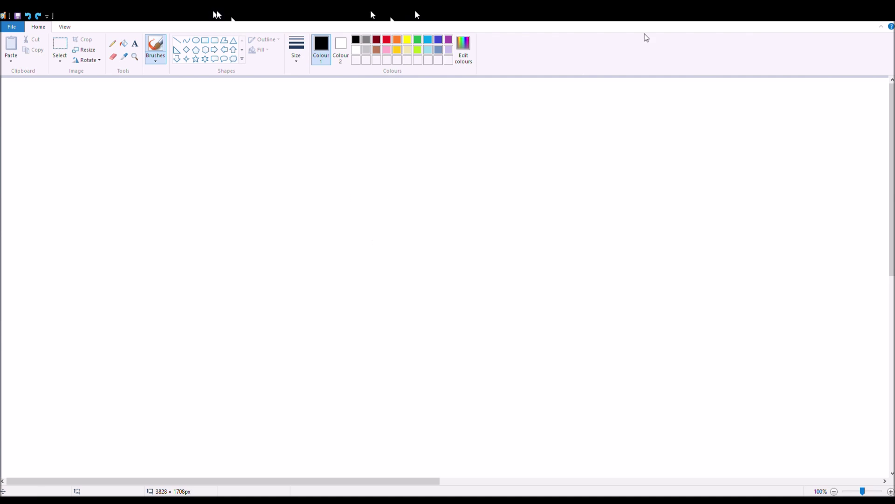
pyautogui.click(377, 40)
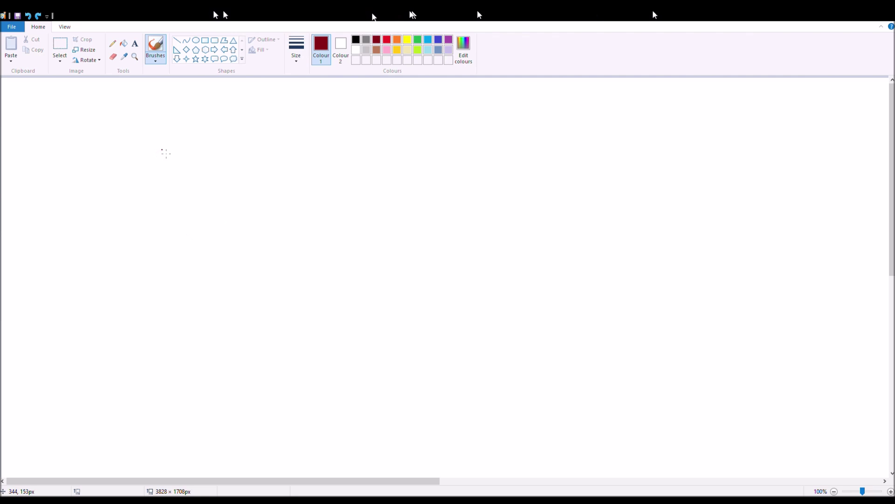
# Step: Paint dark red, black and grey wavy lines across the canvas
pyautogui.moveTo(161, 150)
pyautogui.mouseDown()
pyautogui.moveTo(526, 246)
pyautogui.moveTo(784, 179)
pyautogui.mouseUp()
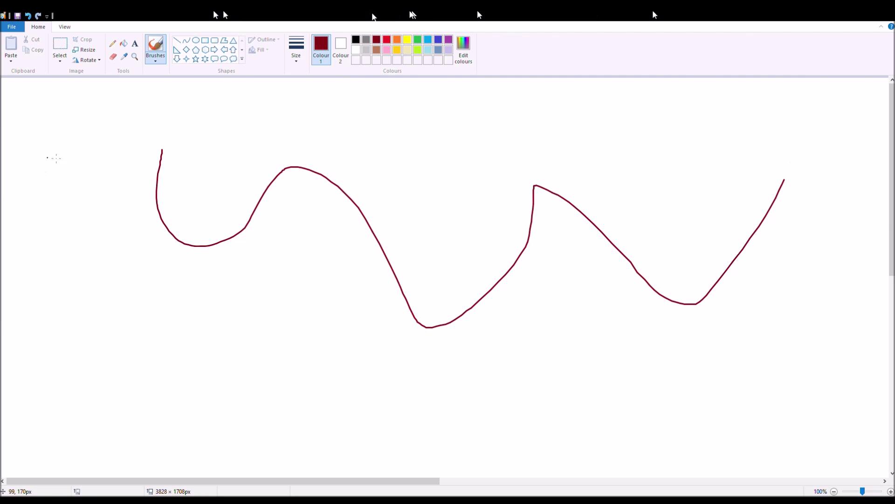
pyautogui.click(356, 40)
pyautogui.moveTo(145, 166)
pyautogui.mouseDown()
pyautogui.moveTo(338, 217)
pyautogui.moveTo(811, 250)
pyautogui.mouseUp()
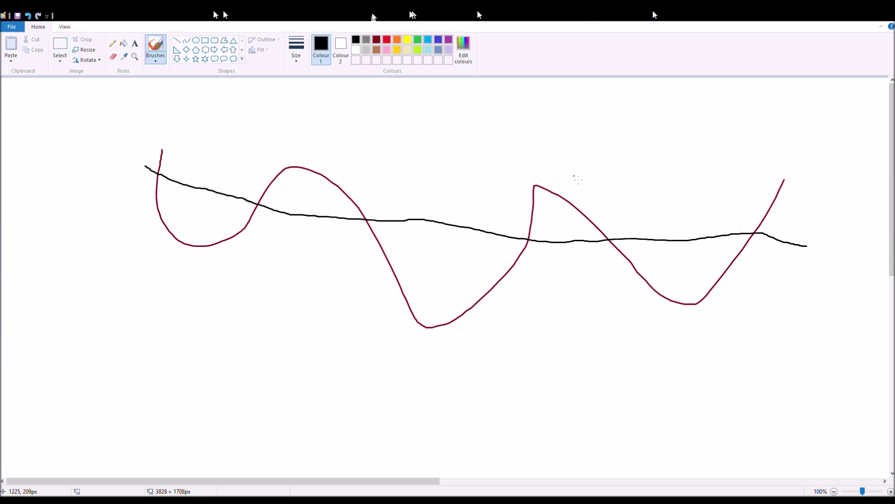
pyautogui.click(366, 40)
pyautogui.moveTo(145, 148)
pyautogui.mouseDown()
pyautogui.moveTo(489, 249)
pyautogui.moveTo(889, 294)
pyautogui.mouseUp()
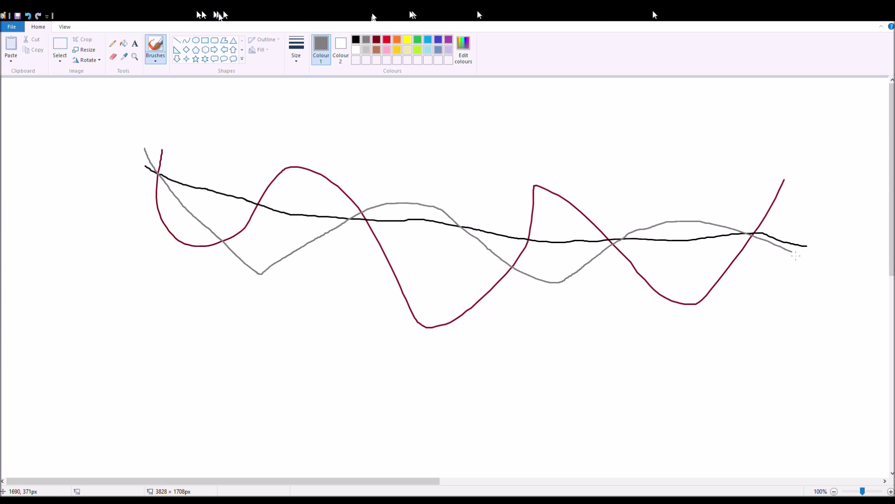
# Step: Add a light grey wavy line across the canvas, redrawing it once after an undo
pyautogui.click(366, 49)
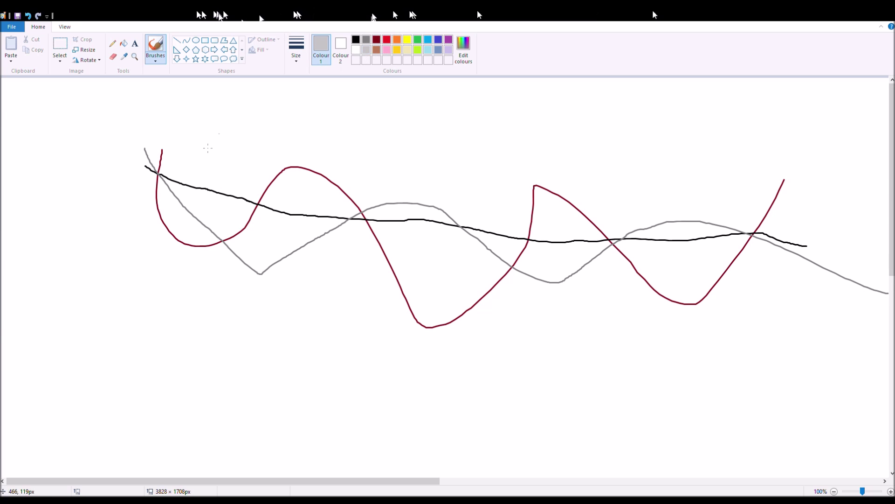
pyautogui.moveTo(129, 211)
pyautogui.mouseDown()
pyautogui.moveTo(180, 165)
pyautogui.moveTo(552, 226)
pyautogui.moveTo(678, 228)
pyautogui.mouseUp()
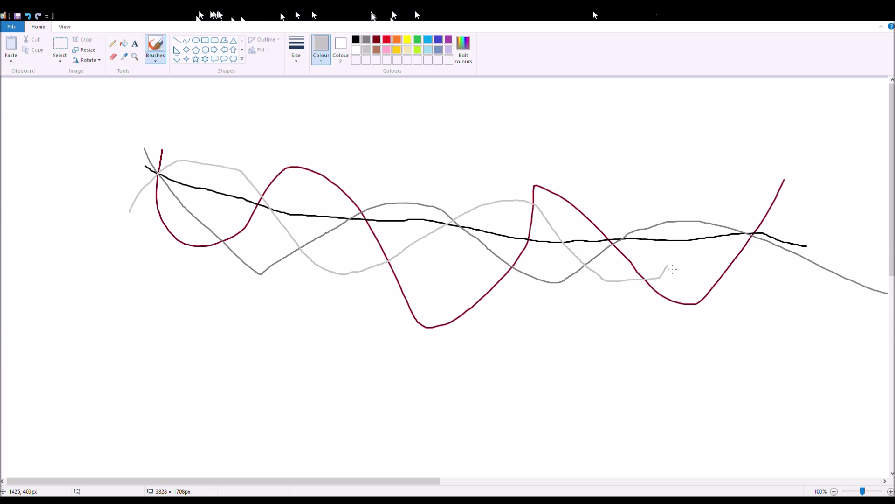
pyautogui.hotkey('ctrl', 'z')
pyautogui.moveTo(120, 219)
pyautogui.mouseDown()
pyautogui.moveTo(296, 272)
pyautogui.moveTo(564, 280)
pyautogui.moveTo(637, 198)
pyautogui.moveTo(829, 321)
pyautogui.moveTo(835, 262)
pyautogui.moveTo(854, 218)
pyautogui.mouseUp()
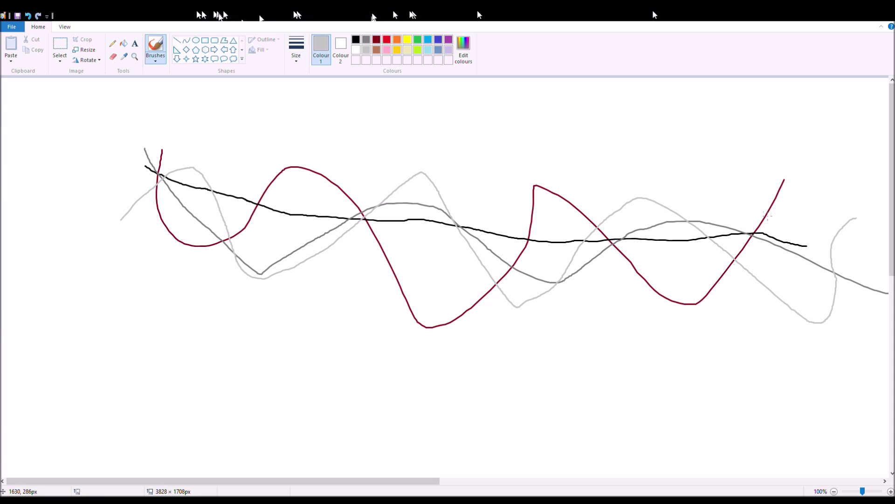
pyautogui.click(376, 49)
# Step: Paint brown, red and yellow wavy lines across the canvas
pyautogui.moveTo(129, 174)
pyautogui.mouseDown()
pyautogui.moveTo(157, 202)
pyautogui.moveTo(228, 191)
pyautogui.moveTo(301, 220)
pyautogui.moveTo(343, 266)
pyautogui.moveTo(459, 217)
pyautogui.moveTo(602, 288)
pyautogui.moveTo(700, 228)
pyautogui.moveTo(747, 221)
pyautogui.moveTo(874, 332)
pyautogui.mouseUp()
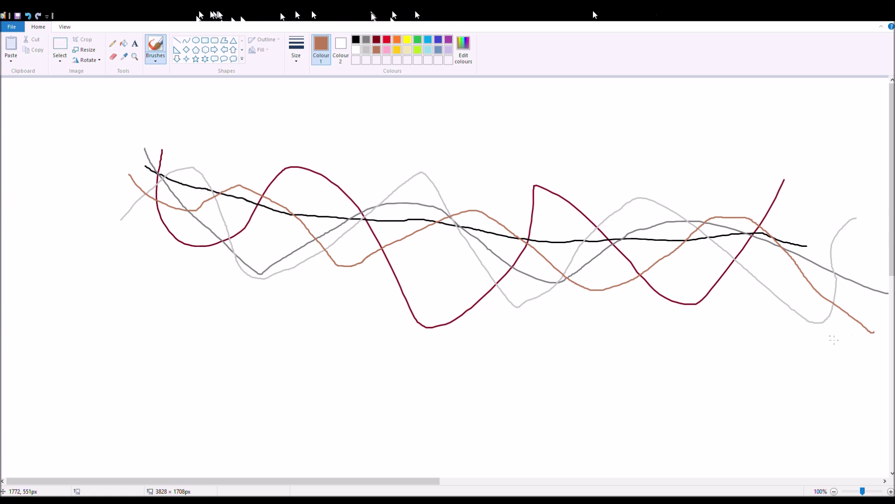
pyautogui.click(386, 39)
pyautogui.moveTo(110, 198)
pyautogui.mouseDown()
pyautogui.moveTo(205, 199)
pyautogui.moveTo(302, 231)
pyautogui.moveTo(386, 222)
pyautogui.moveTo(456, 247)
pyautogui.moveTo(566, 221)
pyautogui.moveTo(596, 258)
pyautogui.moveTo(699, 257)
pyautogui.moveTo(784, 214)
pyautogui.moveTo(888, 237)
pyautogui.mouseUp()
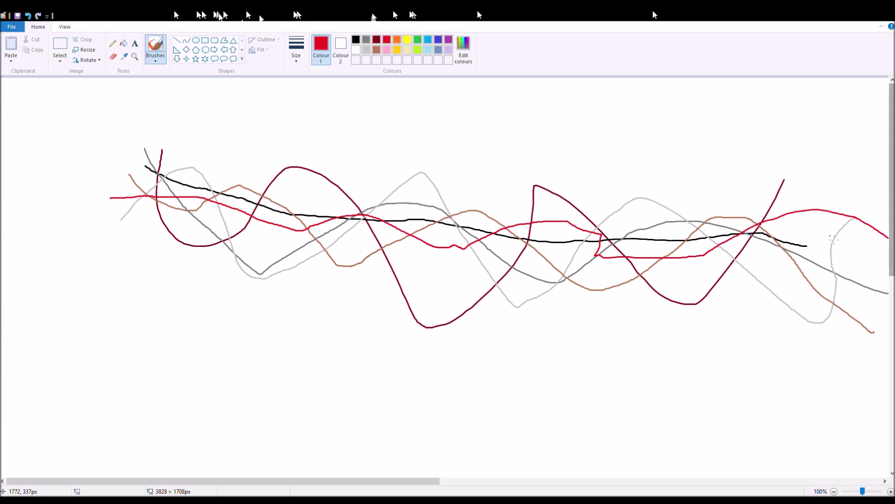
pyautogui.click(407, 40)
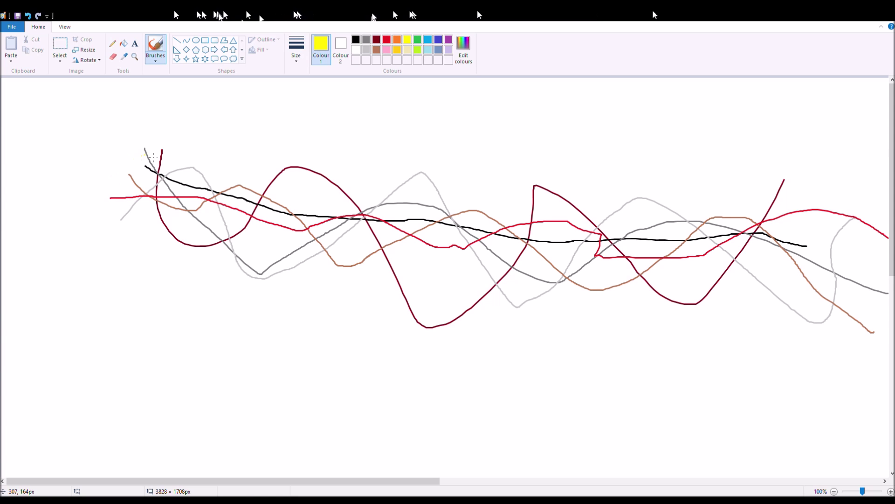
pyautogui.moveTo(185, 156)
pyautogui.mouseDown()
pyautogui.moveTo(169, 166)
pyautogui.moveTo(142, 218)
pyautogui.moveTo(238, 171)
pyautogui.moveTo(318, 227)
pyautogui.moveTo(375, 282)
pyautogui.moveTo(501, 245)
pyautogui.moveTo(573, 290)
pyautogui.moveTo(721, 287)
pyautogui.moveTo(843, 218)
pyautogui.moveTo(889, 245)
pyautogui.mouseUp()
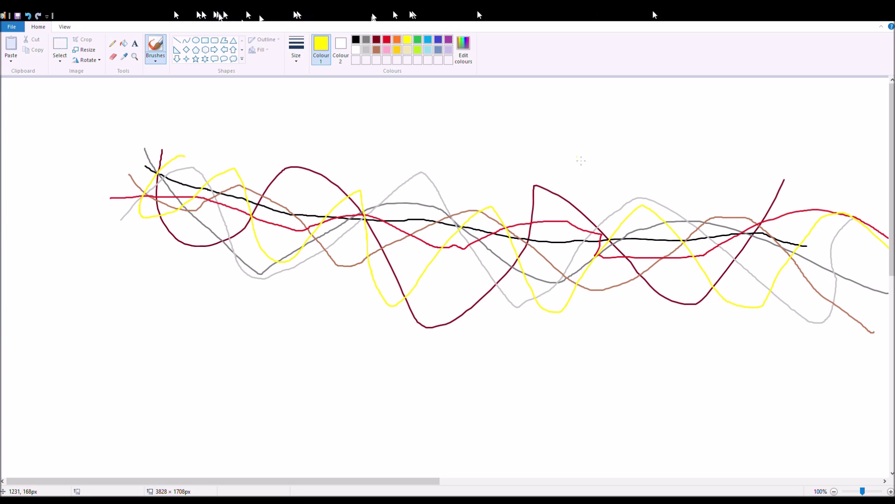
# Step: Add a blue wavy line across the canvas and a thick blue scribble above the lines
pyautogui.click(435, 40)
pyautogui.moveTo(137, 261)
pyautogui.mouseDown()
pyautogui.moveTo(161, 182)
pyautogui.moveTo(413, 234)
pyautogui.moveTo(543, 284)
pyautogui.moveTo(637, 203)
pyautogui.moveTo(767, 308)
pyautogui.moveTo(826, 186)
pyautogui.mouseUp()
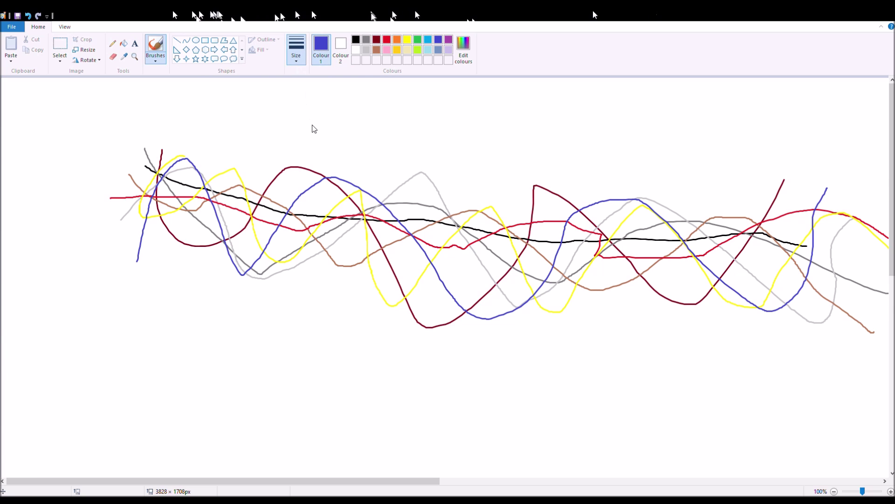
pyautogui.moveTo(340, 124)
pyautogui.mouseDown()
pyautogui.moveTo(510, 127)
pyautogui.moveTo(467, 113)
pyautogui.mouseUp()
# Step: Extend the blue scribble and draw a thin blue line near the top, undoing a stray dash
pyautogui.moveTo(383, 122); pyautogui.dragTo(546, 116)
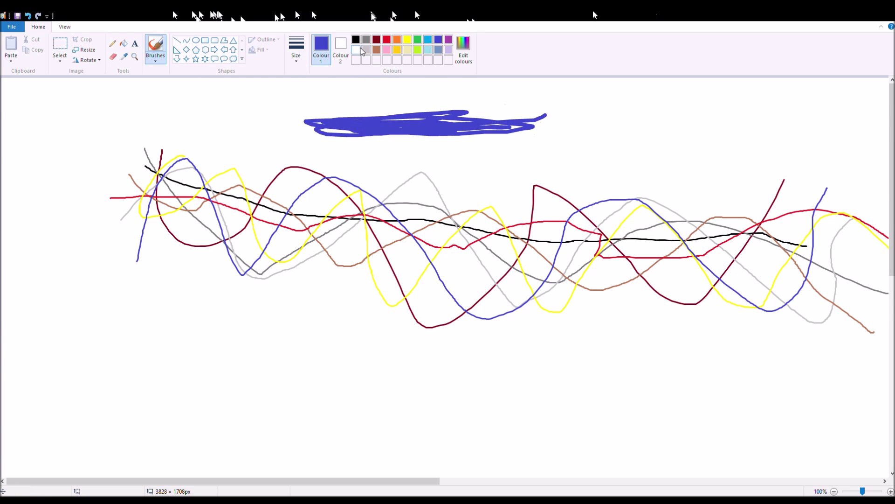
pyautogui.moveTo(343, 81); pyautogui.dragTo(358, 81)
pyautogui.hotkey('ctrl', 'z')
pyautogui.hotkey('ctrl', 'z')
pyautogui.hotkey('ctrl', 'z')
pyautogui.hotkey('ctrl', 'z')
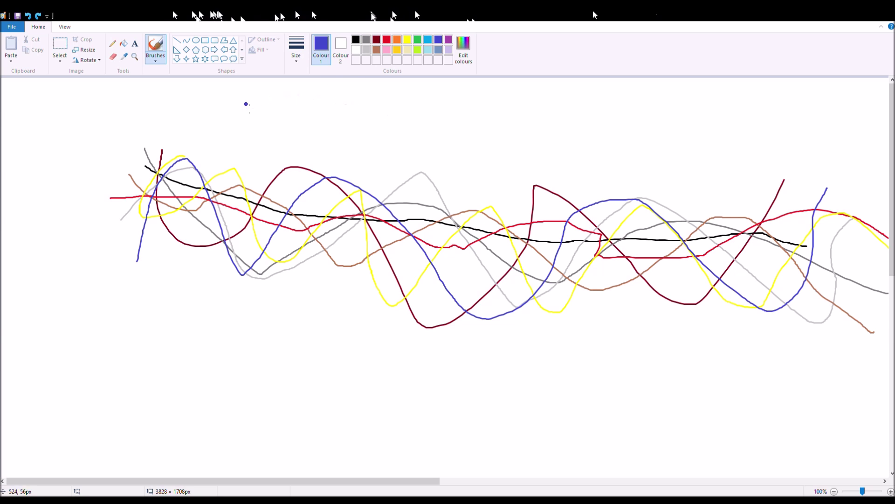
pyautogui.moveTo(244, 104)
pyautogui.mouseDown()
pyautogui.moveTo(414, 118)
pyautogui.moveTo(772, 87)
pyautogui.mouseUp()
# Step: Try a gold stroke along the top, then undo the top strokes
pyautogui.click(356, 40)
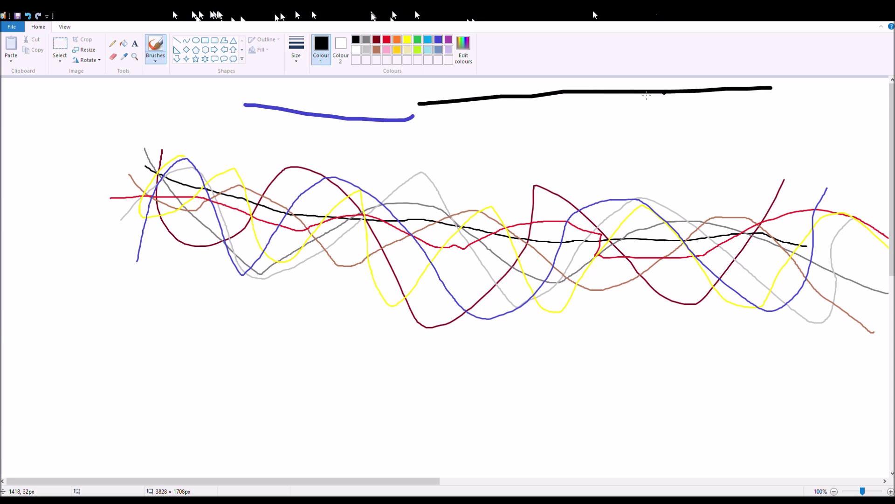
pyautogui.click(397, 49)
pyautogui.moveTo(417, 96); pyautogui.dragTo(703, 81)
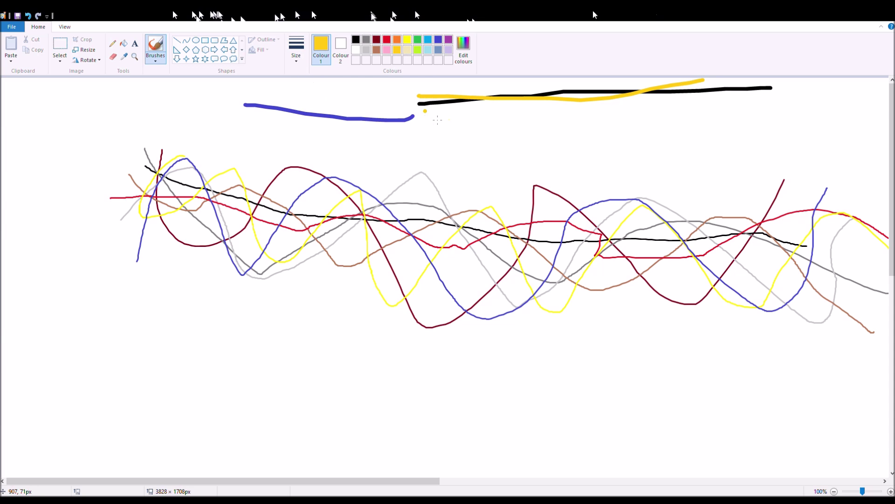
pyautogui.hotkey('ctrl', 'z')
pyautogui.hotkey('ctrl', 'z')
pyautogui.hotkey('ctrl', 'z')
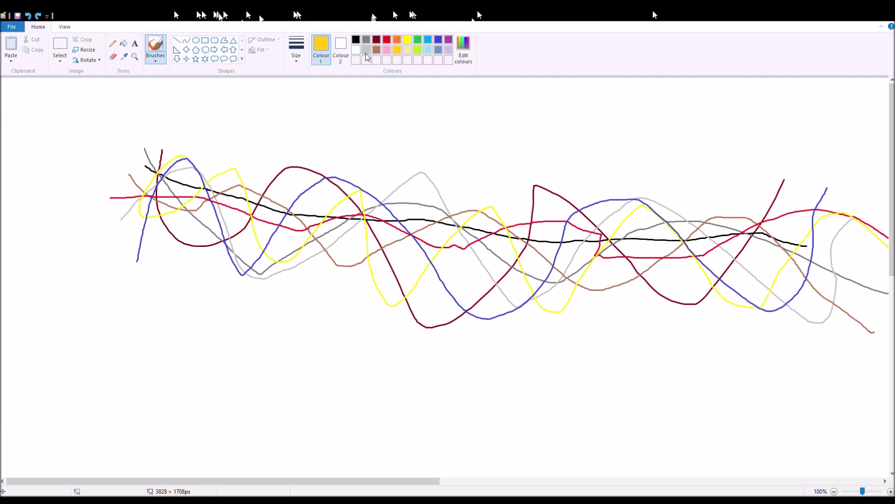
# Step: Write 'hello' in black, then undo repeatedly back to a blank canvas
pyautogui.click(355, 40)
pyautogui.moveTo(322, 131)
pyautogui.mouseDown()
pyautogui.moveTo(350, 143)
pyautogui.moveTo(408, 140)
pyautogui.mouseUp()
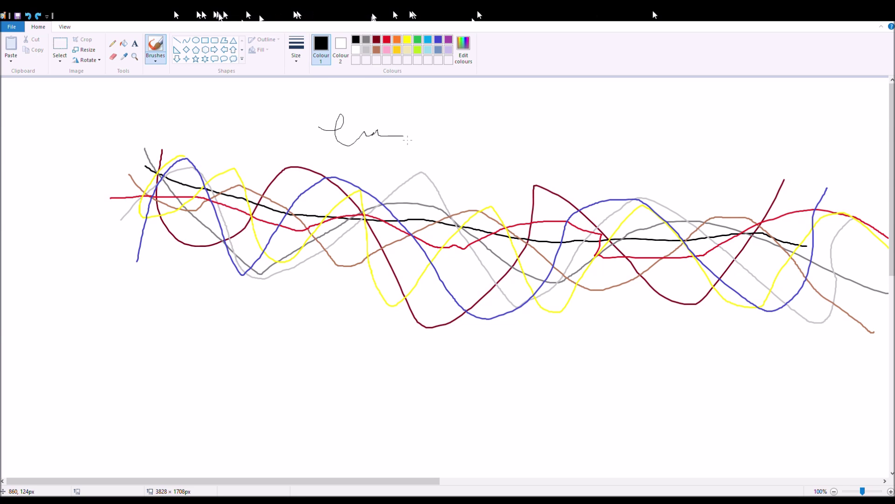
pyautogui.hotkey('ctrl', 'z')
pyautogui.moveTo(341, 98)
pyautogui.mouseDown()
pyautogui.moveTo(345, 133)
pyautogui.moveTo(371, 139)
pyautogui.moveTo(400, 94)
pyautogui.moveTo(415, 140)
pyautogui.moveTo(440, 125)
pyautogui.mouseUp()
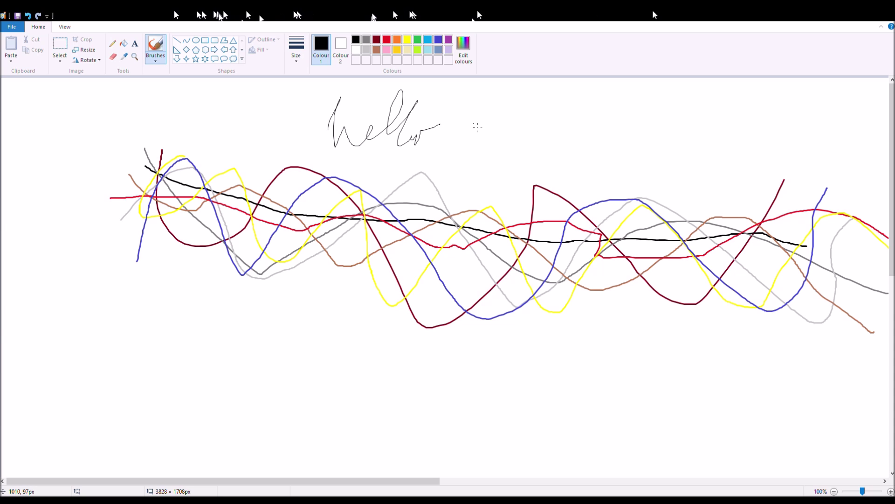
pyautogui.hotkey('ctrl', 'z')
pyautogui.hotkey('ctrl', 'z')
pyautogui.hotkey('ctrl', 'z')
pyautogui.hotkey('ctrl', 'z')
pyautogui.hotkey('ctrl', 'z')
pyautogui.hotkey('ctrl', 'z')
pyautogui.hotkey('ctrl', 'z')
pyautogui.hotkey('ctrl', 'z')
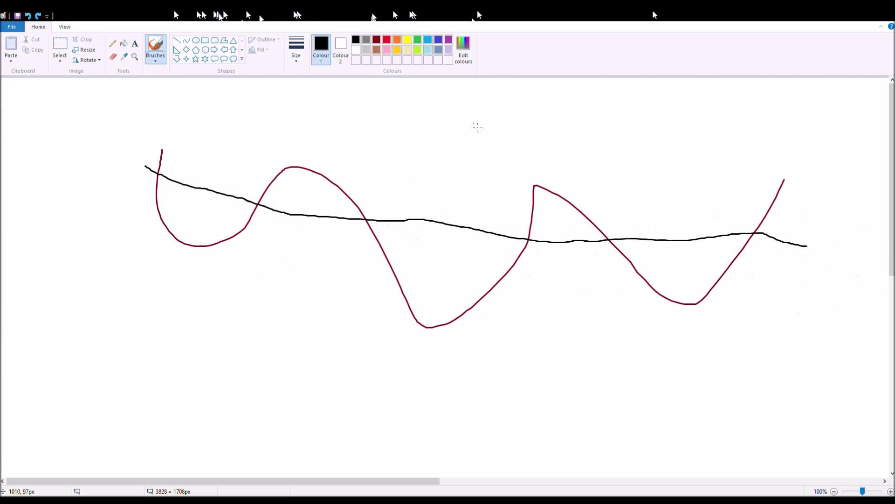
pyautogui.hotkey('ctrl', 'z')
pyautogui.hotkey('ctrl', 'z')
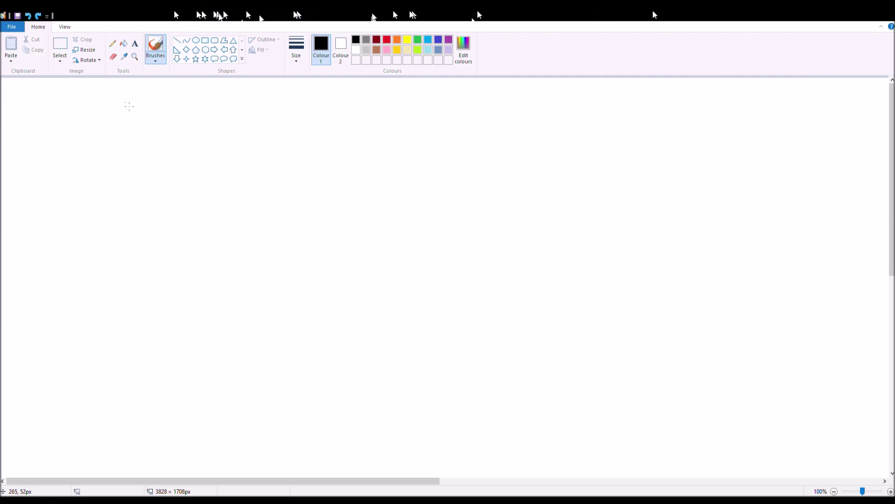
# Step: Write 'hello' in black at top left and draw a thick black line across the canvas
pyautogui.moveTo(128, 105)
pyautogui.mouseDown()
pyautogui.moveTo(123, 131)
pyautogui.moveTo(179, 137)
pyautogui.moveTo(188, 115)
pyautogui.mouseUp()
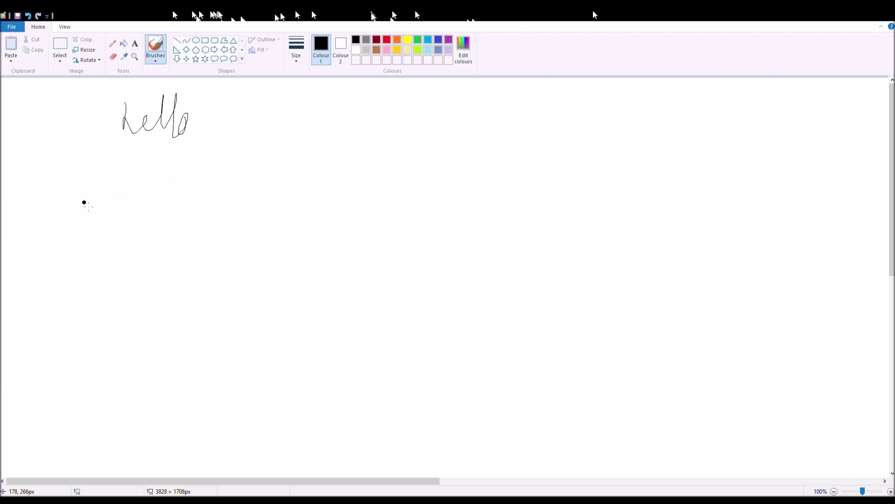
pyautogui.moveTo(84, 204); pyautogui.dragTo(683, 214)
pyautogui.click(373, 40)
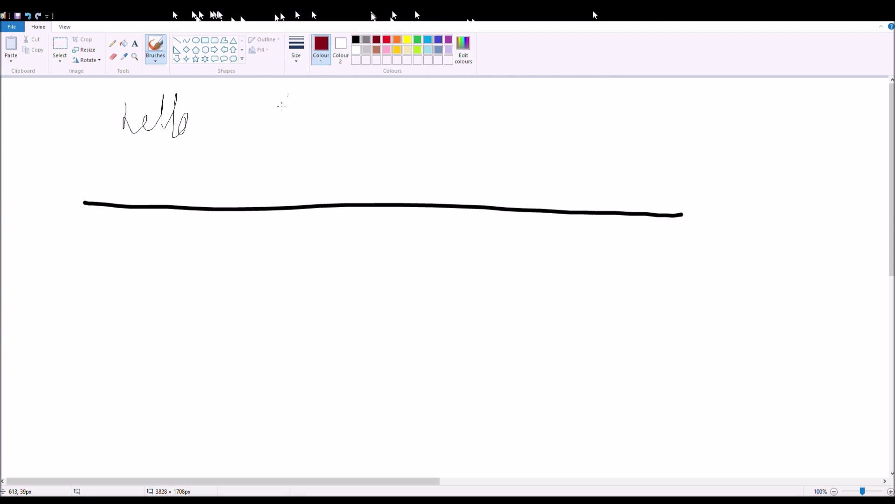
# Step: Write 'good' in dark red and draw a dark red wave across the black line
pyautogui.moveTo(249, 112)
pyautogui.mouseDown()
pyautogui.moveTo(247, 123)
pyautogui.moveTo(266, 116)
pyautogui.mouseUp()
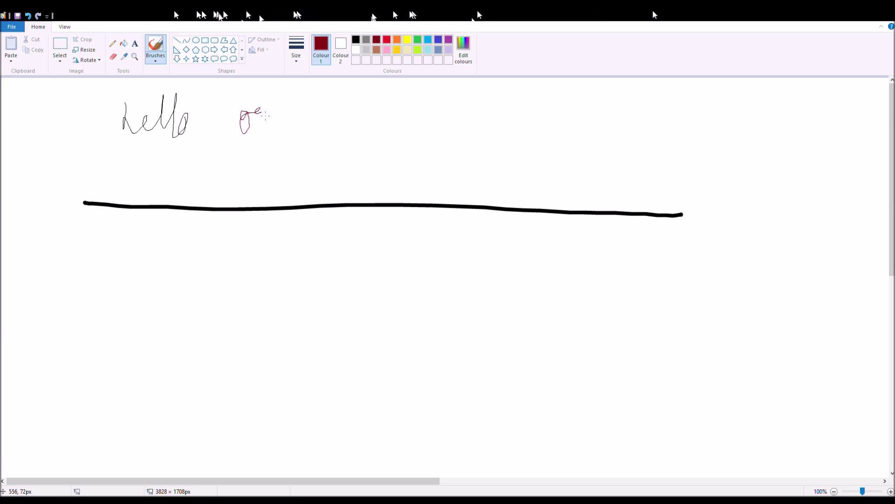
pyautogui.moveTo(259, 112); pyautogui.dragTo(308, 116)
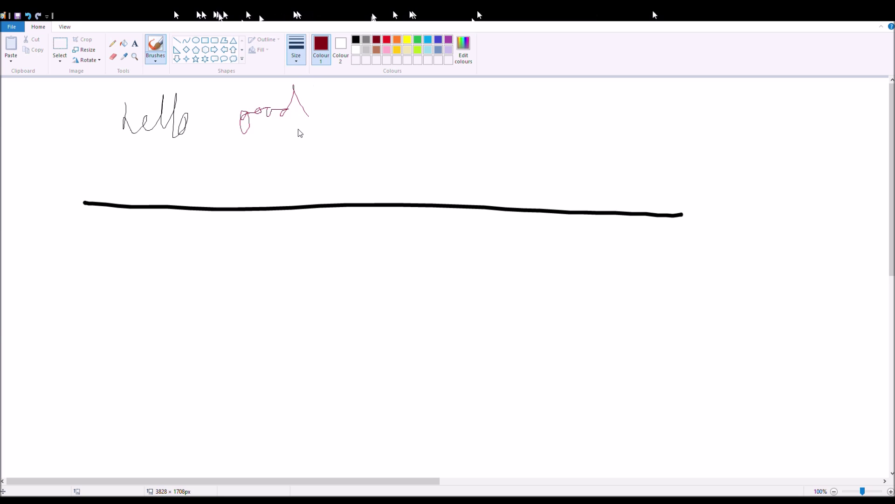
pyautogui.moveTo(86, 232)
pyautogui.mouseDown()
pyautogui.moveTo(535, 212)
pyautogui.moveTo(679, 214)
pyautogui.moveTo(717, 182)
pyautogui.mouseUp()
pyautogui.click(690, 189)
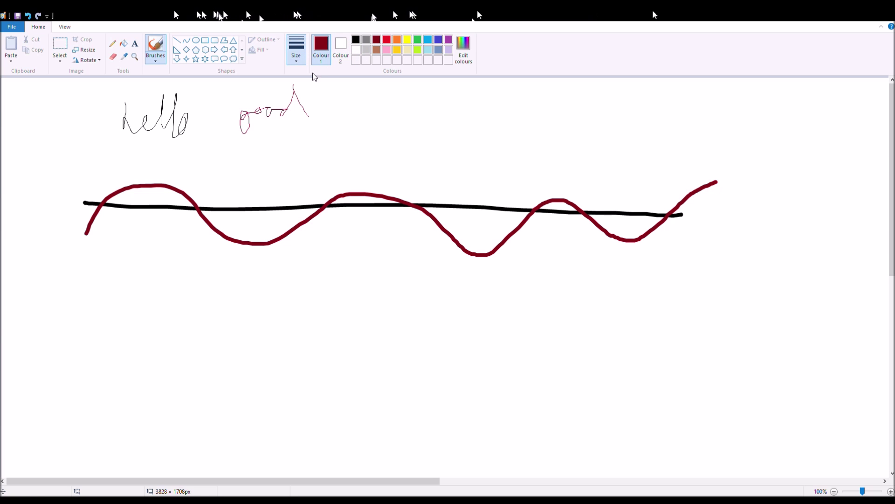
pyautogui.click(429, 41)
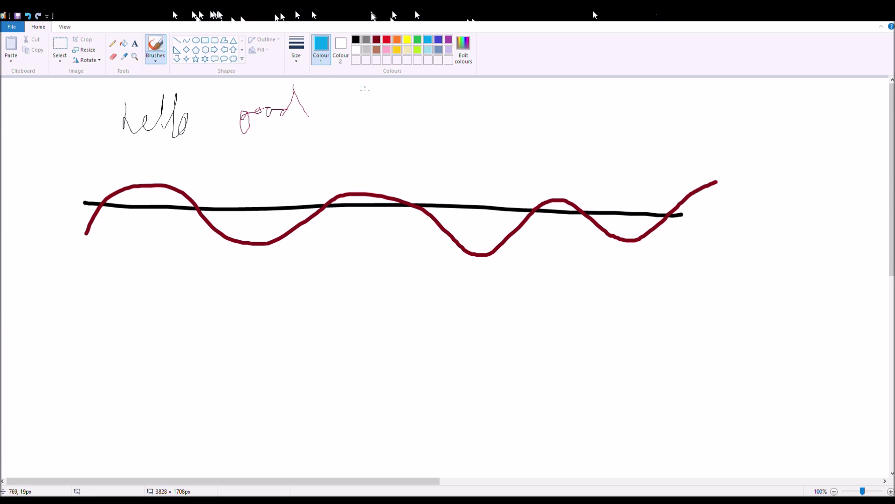
# Step: Write 'happy' and draw a wave along the black line in light blue, then begin 'bye' in lime green
pyautogui.moveTo(361, 87)
pyautogui.mouseDown()
pyautogui.moveTo(379, 112)
pyautogui.moveTo(422, 107)
pyautogui.moveTo(422, 132)
pyautogui.mouseUp()
pyautogui.moveTo(423, 96); pyautogui.dragTo(441, 113)
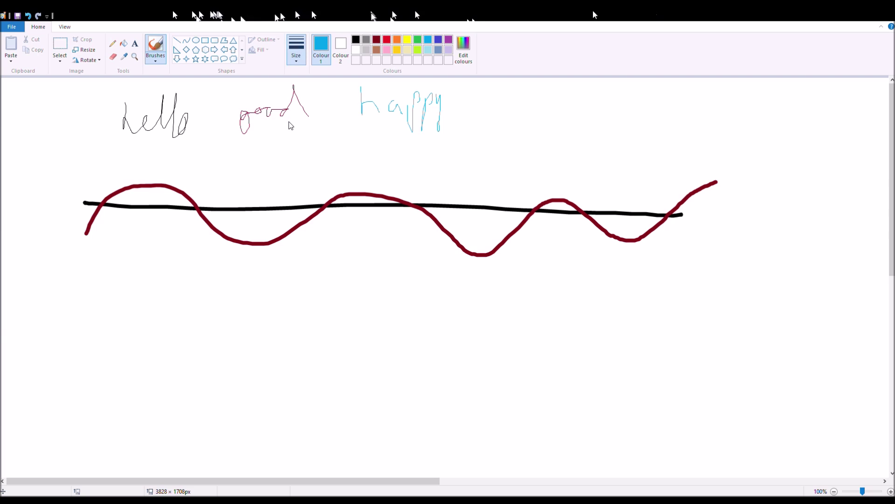
pyautogui.moveTo(91, 177)
pyautogui.mouseDown()
pyautogui.moveTo(97, 192)
pyautogui.moveTo(392, 231)
pyautogui.mouseUp()
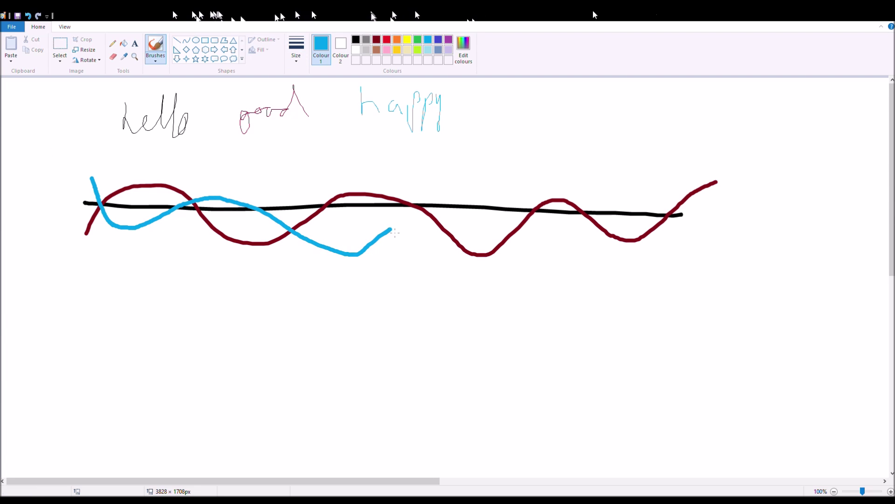
pyautogui.moveTo(392, 231)
pyautogui.mouseDown()
pyautogui.moveTo(682, 208)
pyautogui.moveTo(760, 241)
pyautogui.mouseUp()
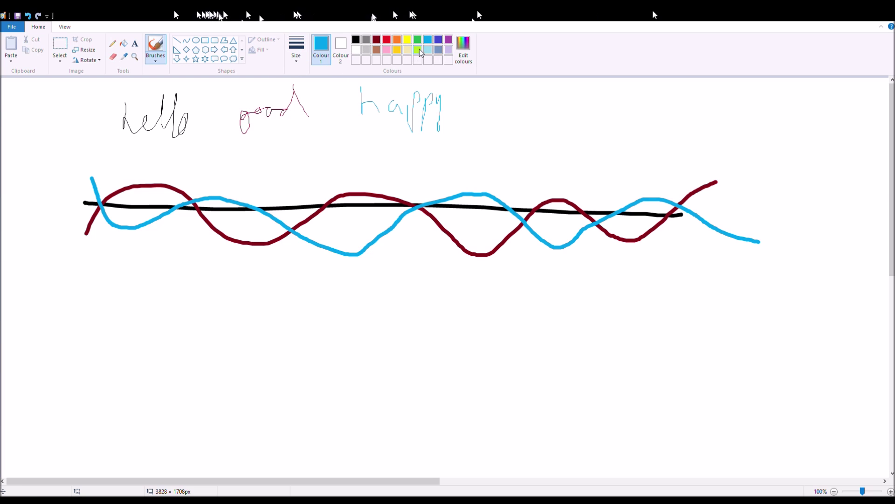
pyautogui.click(419, 51)
pyautogui.moveTo(479, 87)
pyautogui.mouseDown()
pyautogui.moveTo(478, 116)
pyautogui.moveTo(518, 115)
pyautogui.moveTo(524, 126)
pyautogui.moveTo(548, 112)
pyautogui.mouseUp()
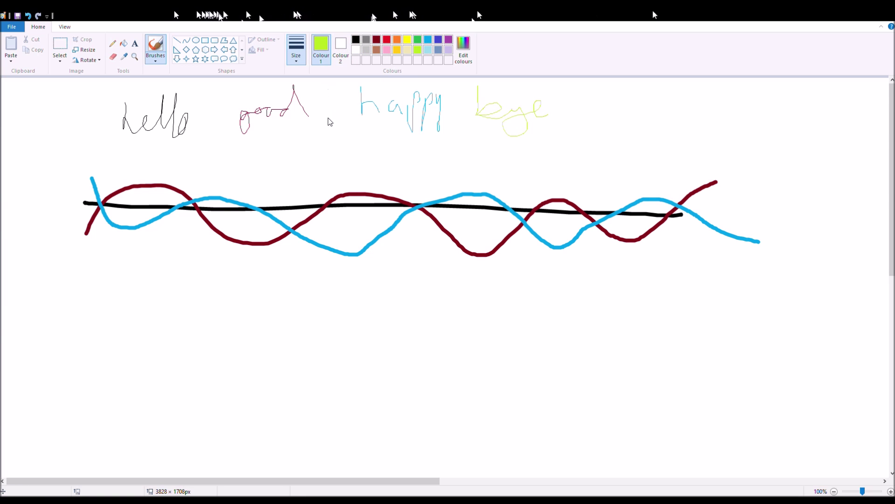
# Step: Draw a lime green zigzag across the lines and write 'yellow' in orange after 'bye'
pyautogui.moveTo(78, 187)
pyautogui.mouseDown()
pyautogui.moveTo(336, 191)
pyautogui.moveTo(564, 255)
pyautogui.moveTo(604, 300)
pyautogui.moveTo(709, 176)
pyautogui.mouseUp()
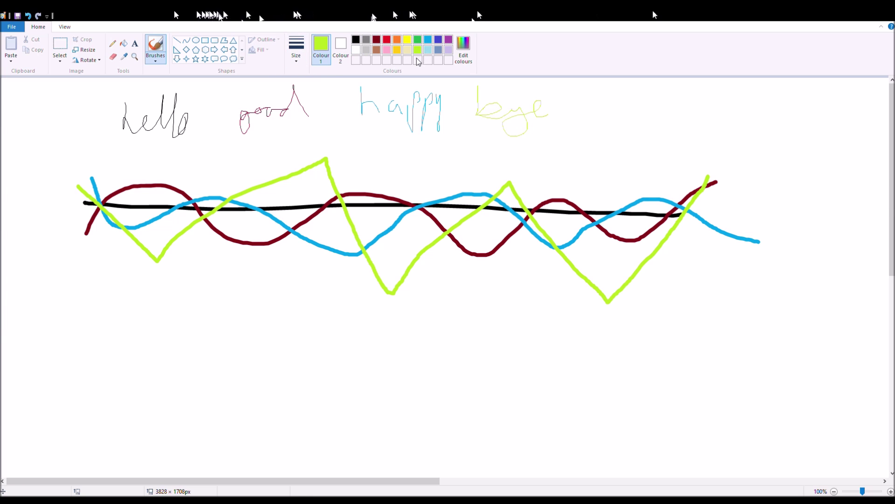
pyautogui.click(396, 40)
pyautogui.moveTo(584, 101)
pyautogui.mouseDown()
pyautogui.moveTo(624, 124)
pyautogui.moveTo(645, 102)
pyautogui.mouseUp()
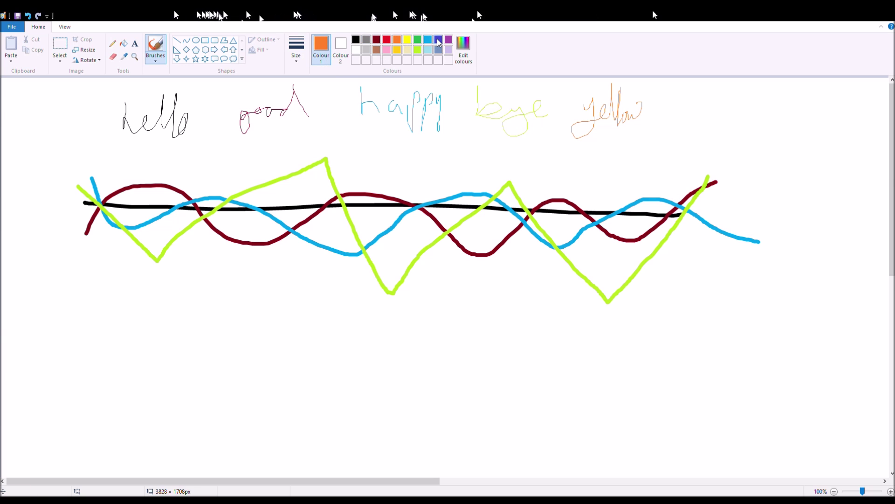
# Step: In yellow, write 'gold' after 'yellow' and draw a zigzag across all the lines
pyautogui.click(407, 39)
pyautogui.moveTo(700, 106)
pyautogui.mouseDown()
pyautogui.moveTo(703, 127)
pyautogui.moveTo(728, 116)
pyautogui.mouseUp()
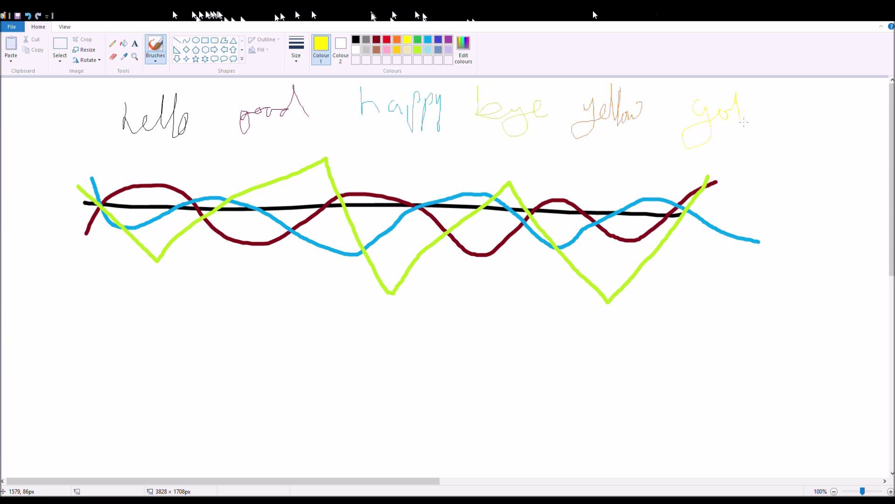
pyautogui.moveTo(740, 97); pyautogui.dragTo(751, 93)
pyautogui.moveTo(96, 238)
pyautogui.mouseDown()
pyautogui.moveTo(193, 233)
pyautogui.moveTo(404, 180)
pyautogui.moveTo(747, 210)
pyautogui.moveTo(769, 175)
pyautogui.mouseUp()
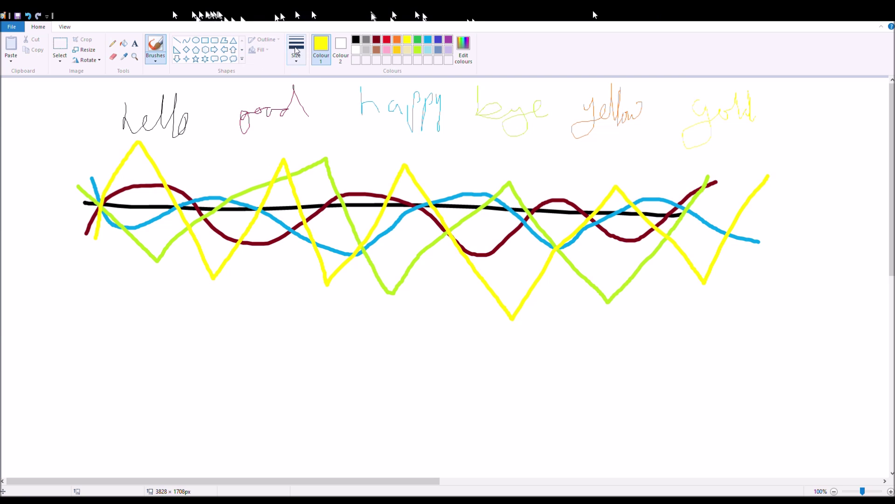
pyautogui.click(439, 50)
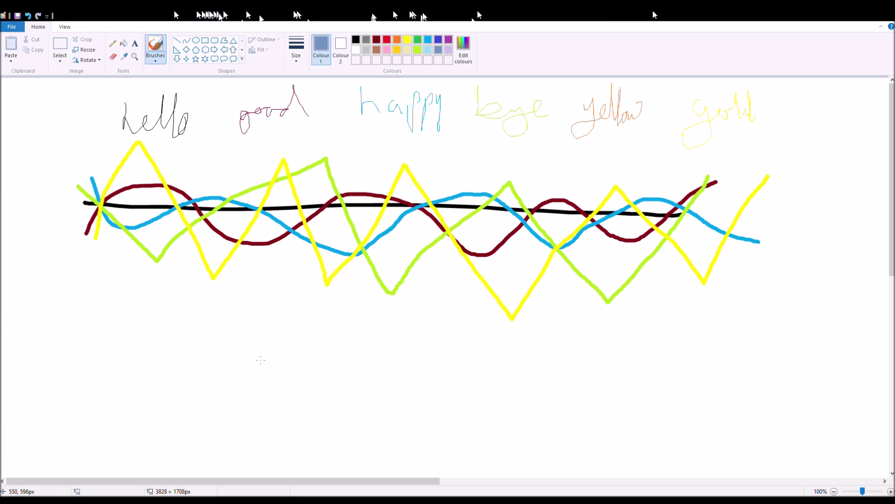
# Step: In blue-grey, write 'blue' below the lines and draw a zigzag across the wave band
pyautogui.moveTo(71, 360)
pyautogui.mouseDown()
pyautogui.moveTo(73, 415)
pyautogui.moveTo(116, 382)
pyautogui.moveTo(133, 402)
pyautogui.mouseUp()
pyautogui.moveTo(133, 403); pyautogui.dragTo(140, 400)
pyautogui.moveTo(73, 217)
pyautogui.mouseDown()
pyautogui.moveTo(195, 161)
pyautogui.moveTo(431, 296)
pyautogui.mouseUp()
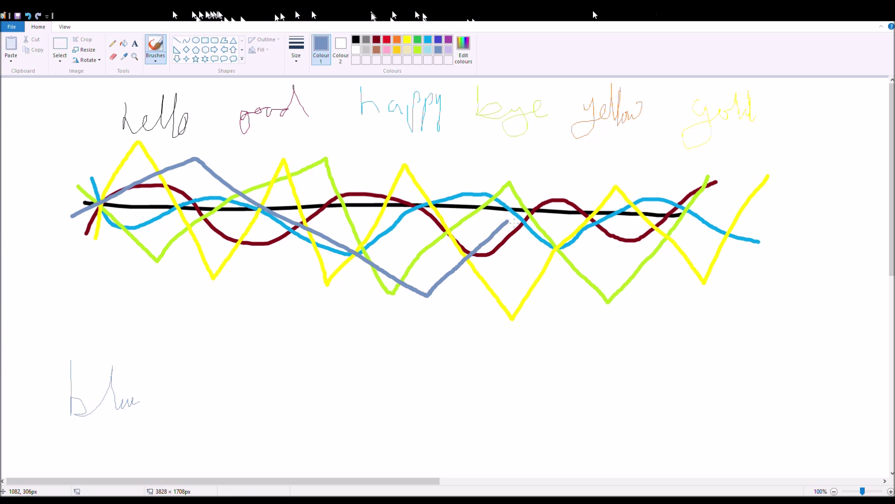
pyautogui.moveTo(515, 221)
pyautogui.mouseDown()
pyautogui.moveTo(634, 241)
pyautogui.moveTo(796, 160)
pyautogui.mouseUp()
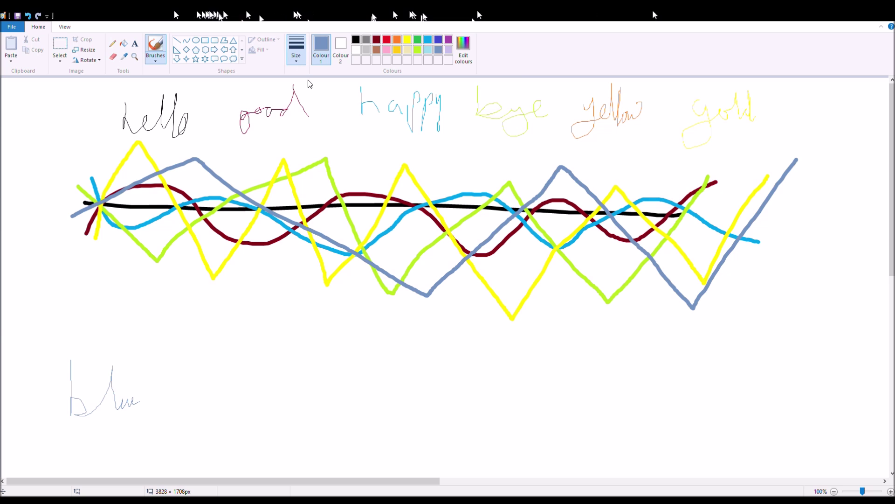
pyautogui.click(417, 50)
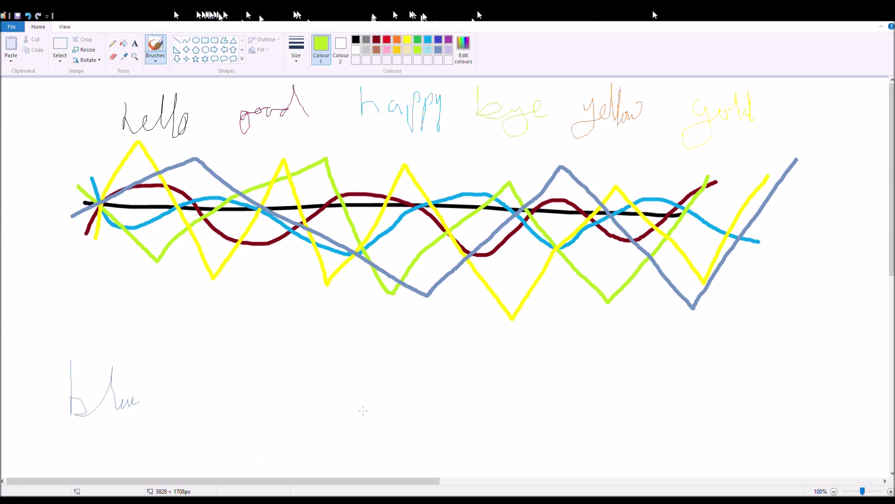
# Step: Write a purple word beside 'blue' and draw a purple zigzag across the waves
pyautogui.click(449, 39)
pyautogui.moveTo(203, 358)
pyautogui.mouseDown()
pyautogui.moveTo(190, 409)
pyautogui.moveTo(251, 404)
pyautogui.moveTo(247, 365)
pyautogui.mouseUp()
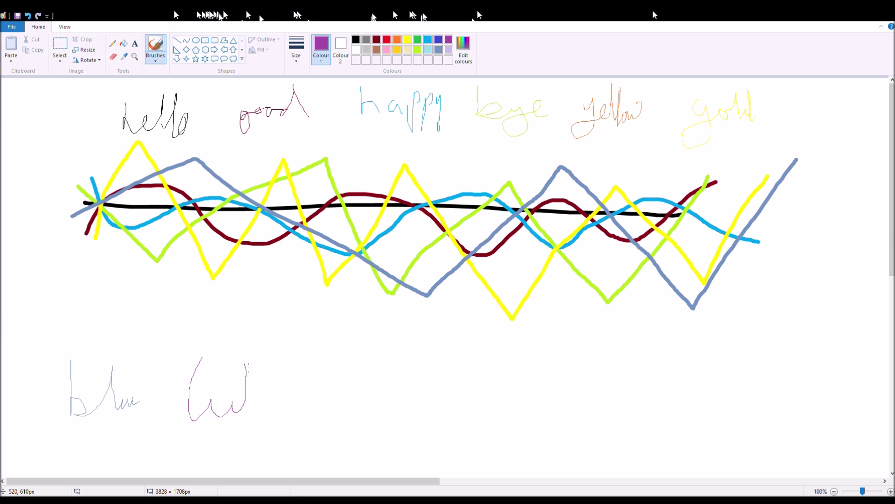
pyautogui.moveTo(247, 365); pyautogui.dragTo(280, 414)
pyautogui.moveTo(251, 413); pyautogui.dragTo(272, 383)
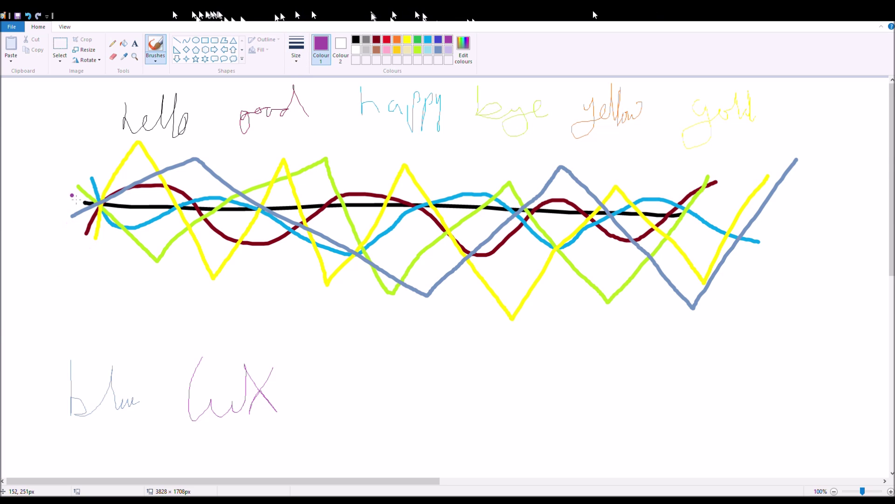
pyautogui.moveTo(84, 176)
pyautogui.mouseDown()
pyautogui.moveTo(132, 267)
pyautogui.moveTo(196, 217)
pyautogui.moveTo(309, 155)
pyautogui.moveTo(519, 310)
pyautogui.moveTo(666, 168)
pyautogui.moveTo(714, 232)
pyautogui.moveTo(775, 269)
pyautogui.mouseUp()
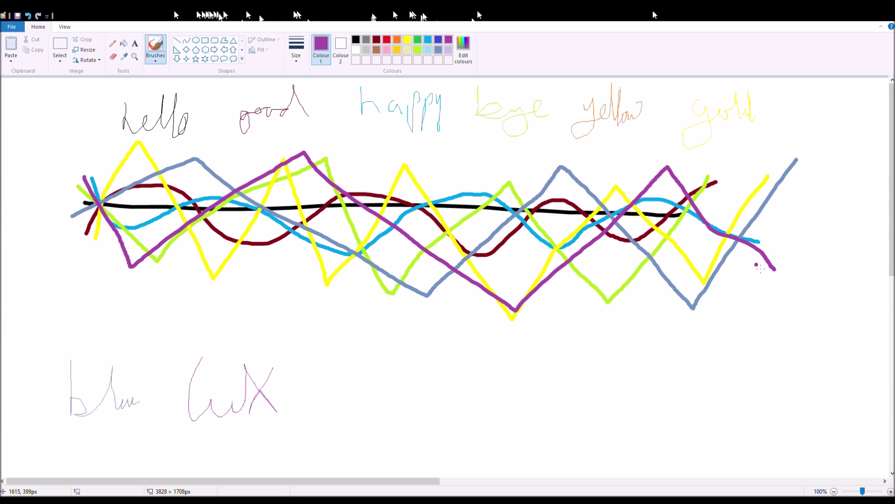
pyautogui.click(439, 42)
# Step: Switch to brown and handwrite a word after the purple one
pyautogui.click(376, 49)
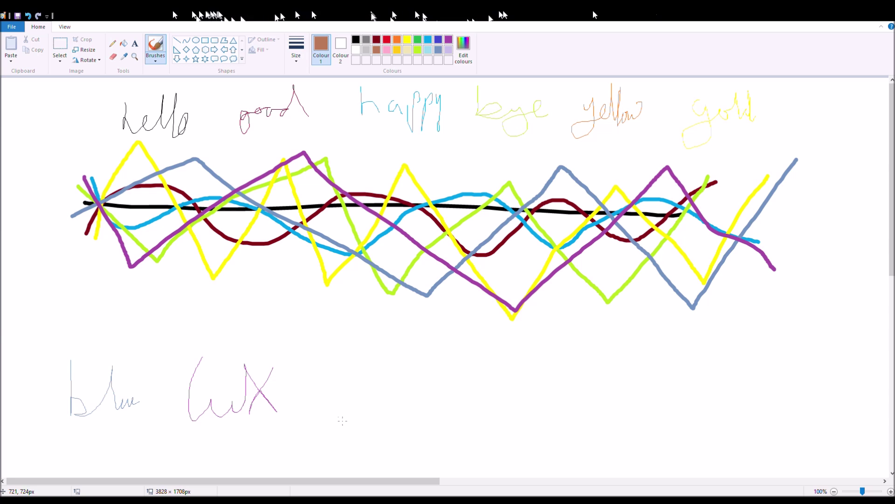
pyautogui.moveTo(341, 415)
pyautogui.mouseDown()
pyautogui.moveTo(336, 366)
pyautogui.moveTo(358, 400)
pyautogui.moveTo(358, 390)
pyautogui.moveTo(389, 393)
pyautogui.mouseUp()
pyautogui.moveTo(401, 359)
pyautogui.mouseDown()
pyautogui.moveTo(401, 416)
pyautogui.moveTo(418, 401)
pyautogui.moveTo(417, 370)
pyautogui.mouseUp()
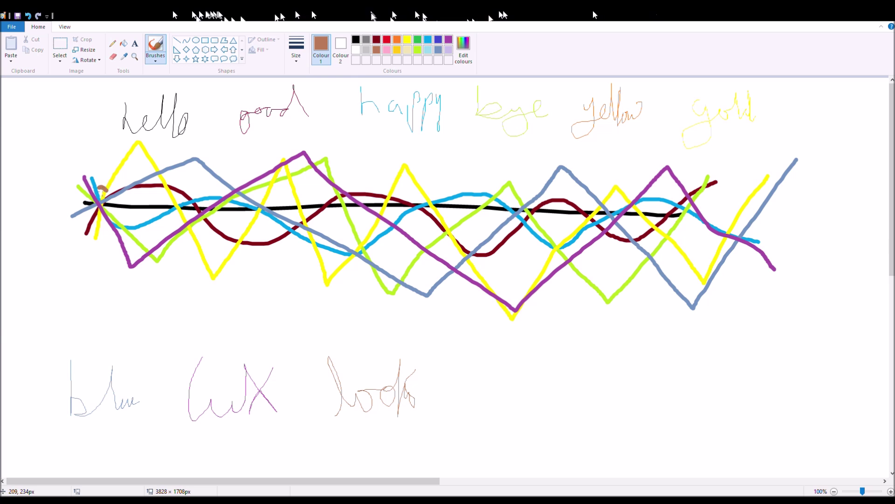
# Step: Draw a brown looping line across the whole wave band, then define a custom orange
pyautogui.moveTo(104, 189)
pyautogui.mouseDown()
pyautogui.moveTo(238, 210)
pyautogui.moveTo(293, 197)
pyautogui.mouseUp()
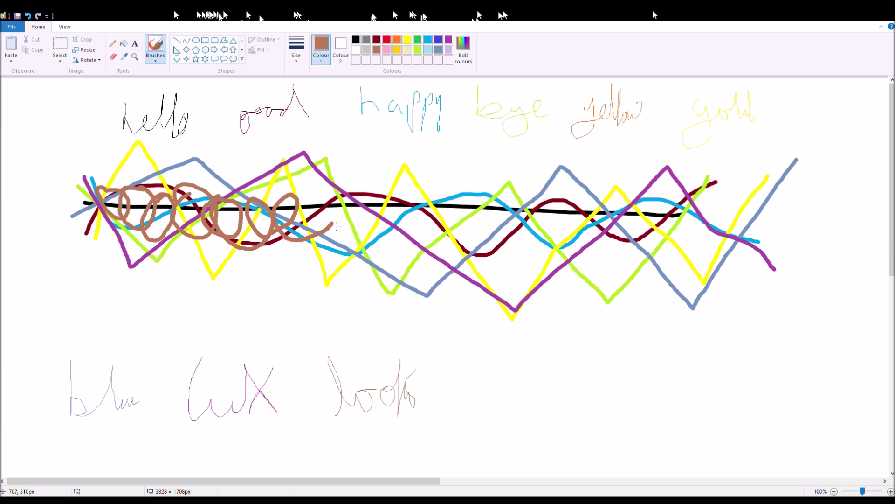
pyautogui.moveTo(290, 196); pyautogui.dragTo(337, 242)
pyautogui.hotkey('ctrl', 'z')
pyautogui.hotkey('ctrl', 'z')
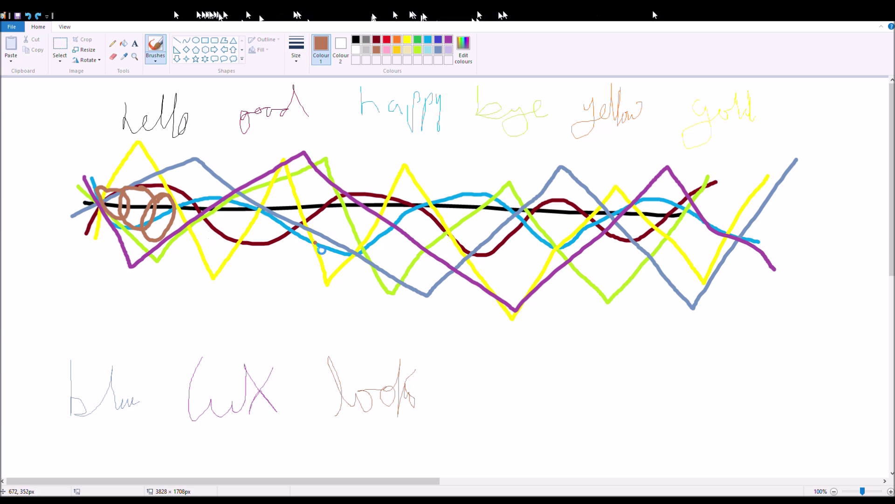
pyautogui.hotkey('ctrl', 'z')
pyautogui.hotkey('ctrl', 'z')
pyautogui.hotkey('ctrl', 'z')
pyautogui.hotkey('ctrl', 'z')
pyautogui.moveTo(67, 200)
pyautogui.mouseDown()
pyautogui.moveTo(521, 207)
pyautogui.moveTo(668, 235)
pyautogui.moveTo(813, 231)
pyautogui.mouseUp()
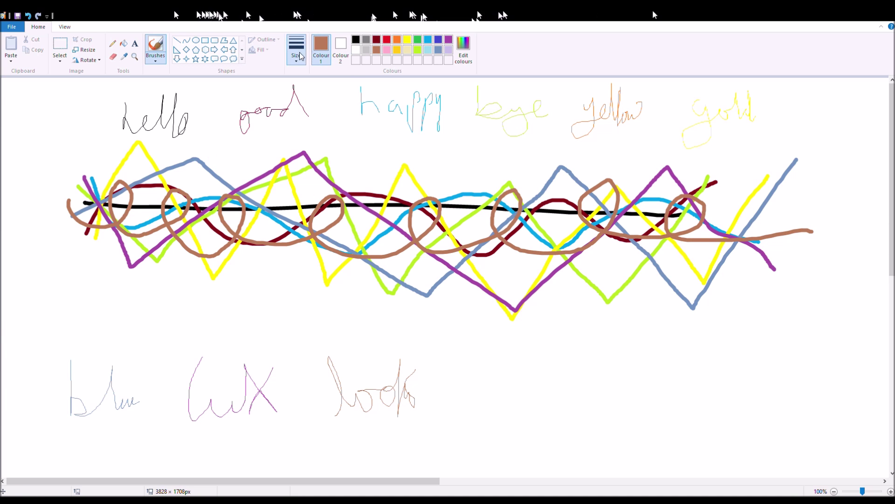
pyautogui.click(406, 51)
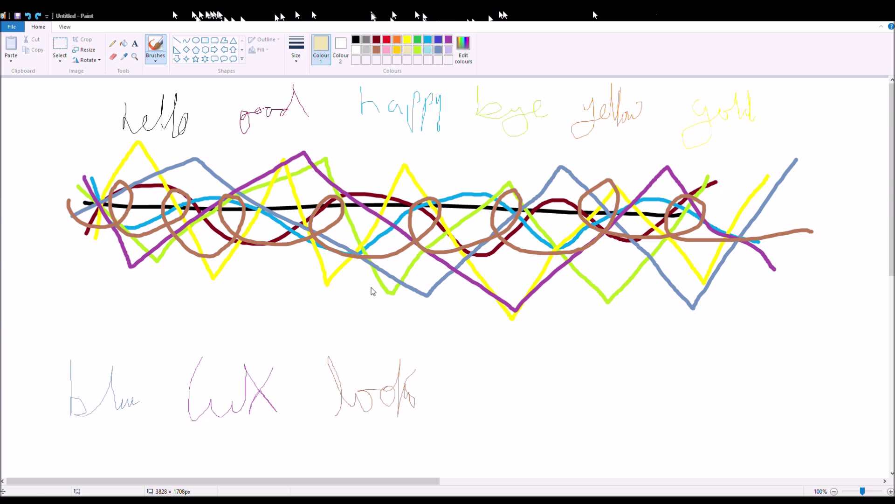
pyautogui.press('Return')
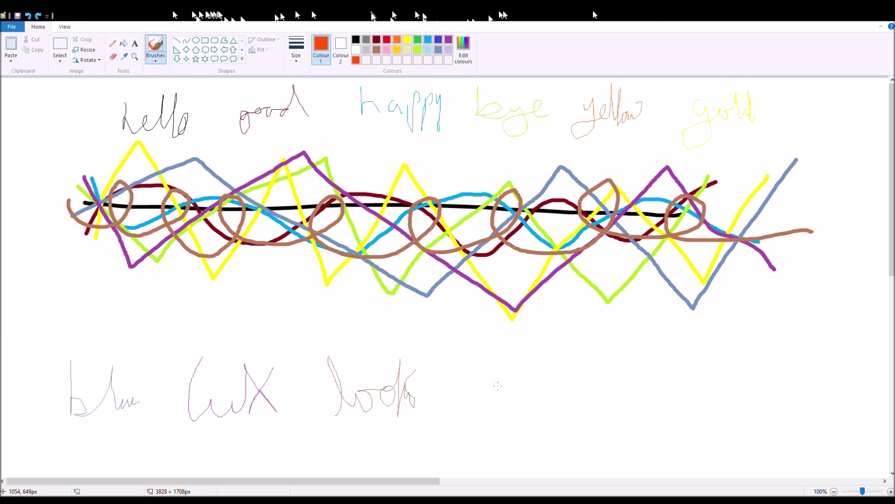
# Step: Write 'Fun' in orange after the brown word and loop an orange line across the band
pyautogui.moveTo(511, 367); pyautogui.dragTo(488, 418)
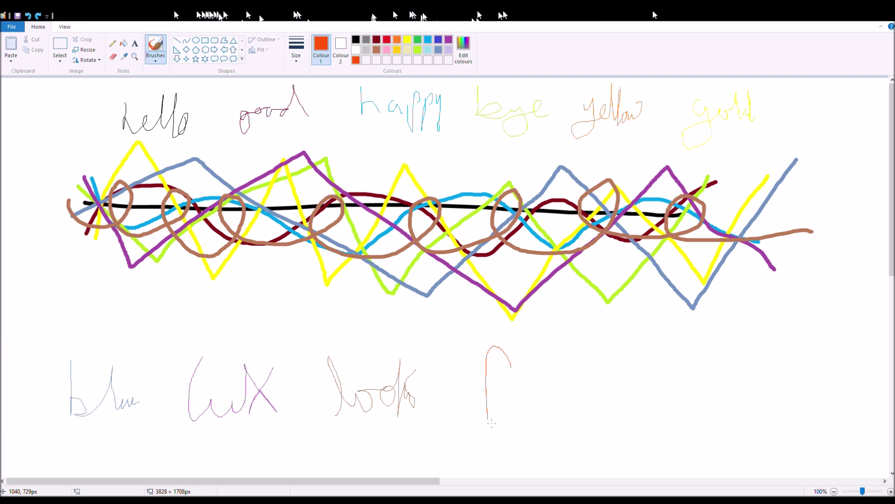
pyautogui.moveTo(486, 389)
pyautogui.mouseDown()
pyautogui.moveTo(526, 406)
pyautogui.moveTo(553, 397)
pyautogui.mouseUp()
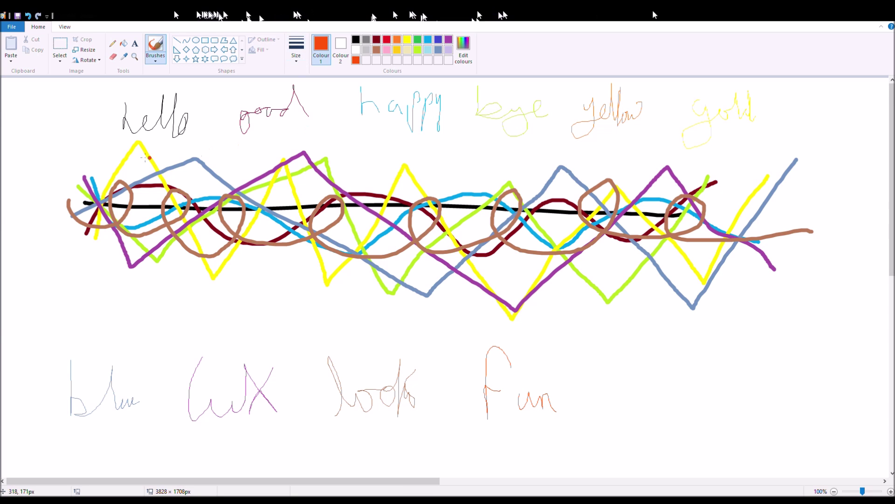
pyautogui.moveTo(71, 229)
pyautogui.mouseDown()
pyautogui.moveTo(71, 222)
pyautogui.moveTo(130, 231)
pyautogui.moveTo(175, 203)
pyautogui.moveTo(168, 242)
pyautogui.moveTo(340, 253)
pyautogui.moveTo(370, 184)
pyautogui.moveTo(374, 255)
pyautogui.moveTo(440, 241)
pyautogui.moveTo(518, 269)
pyautogui.moveTo(618, 213)
pyautogui.moveTo(650, 279)
pyautogui.moveTo(711, 244)
pyautogui.moveTo(728, 206)
pyautogui.moveTo(850, 189)
pyautogui.mouseUp()
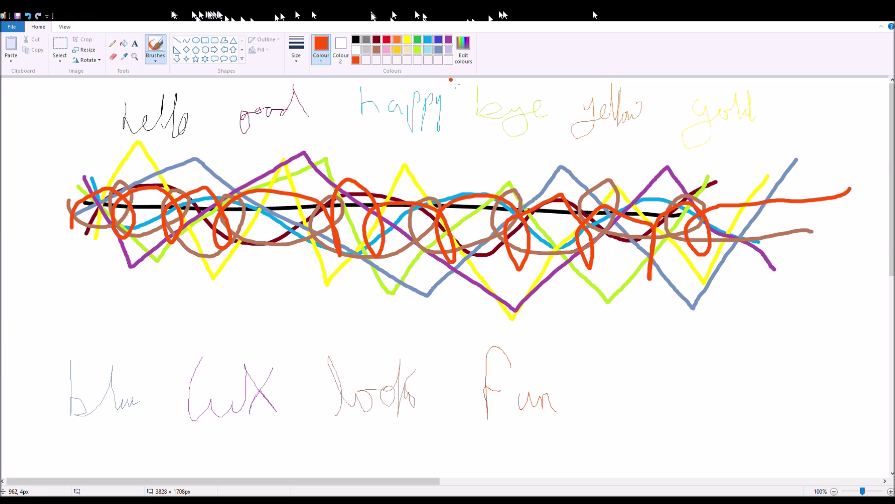
pyautogui.click(60, 44)
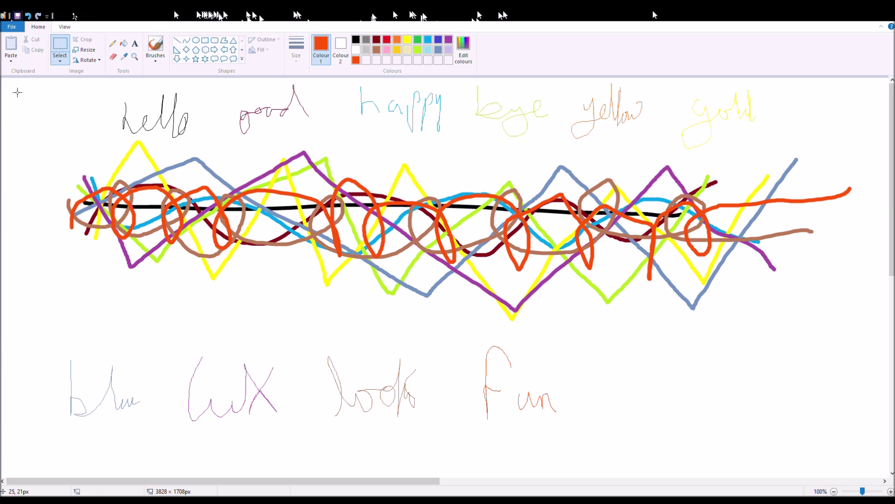
# Step: Select and delete the whole drawing to clear the canvas
pyautogui.moveTo(13, 87); pyautogui.dragTo(889, 476)
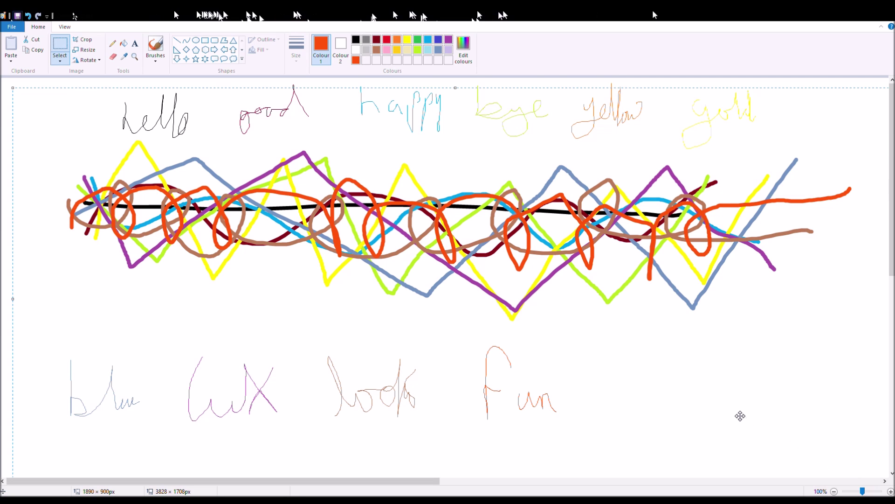
pyautogui.press('Delete')
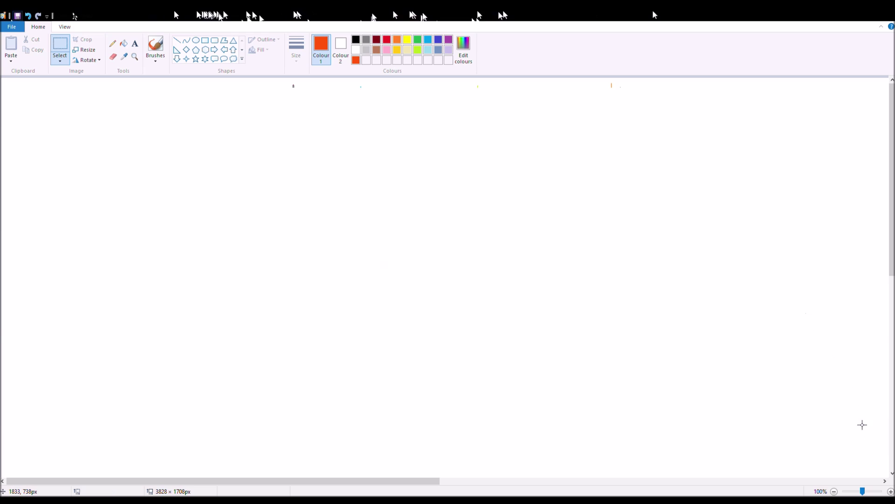
pyautogui.moveTo(859, 424); pyautogui.dragTo(1, 77)
pyautogui.press('Delete')
# Step: Handwrite 'thank you' in large orange letters across the top
pyautogui.click(160, 47)
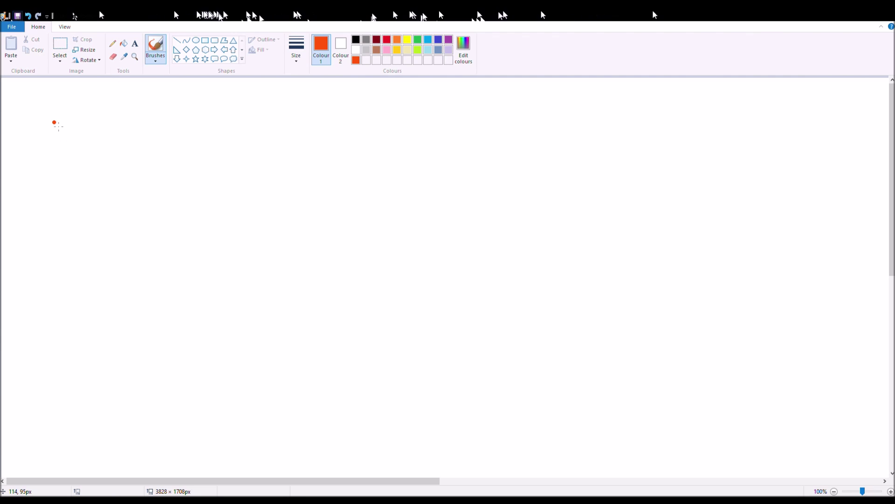
pyautogui.moveTo(55, 111); pyautogui.dragTo(95, 202)
pyautogui.moveTo(30, 147); pyautogui.dragTo(113, 149)
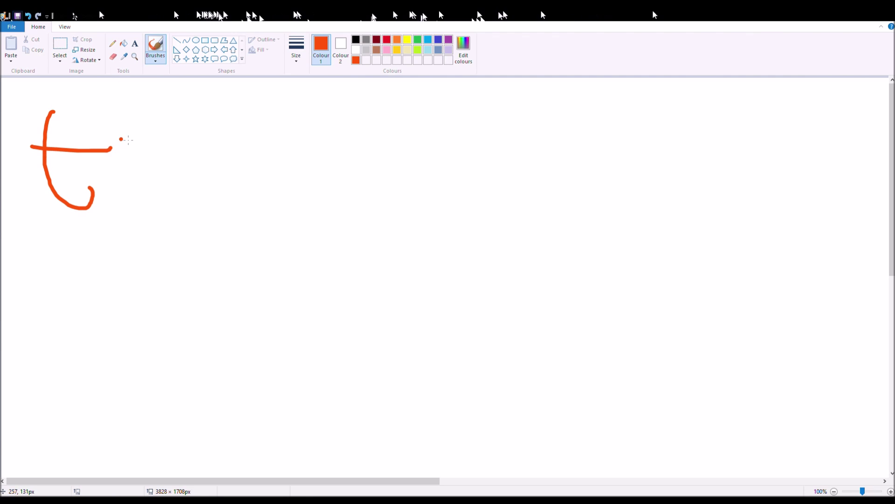
pyautogui.moveTo(127, 114)
pyautogui.mouseDown()
pyautogui.moveTo(132, 189)
pyautogui.moveTo(164, 221)
pyautogui.moveTo(261, 223)
pyautogui.mouseUp()
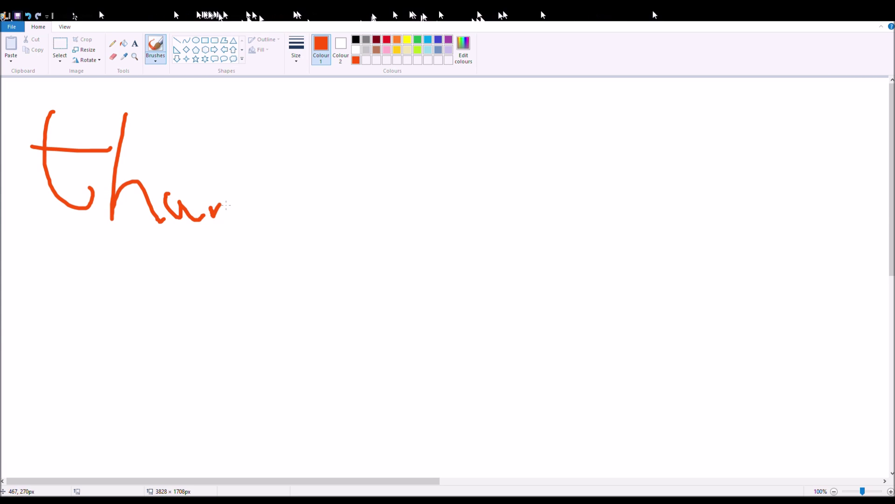
pyautogui.moveTo(279, 164)
pyautogui.mouseDown()
pyautogui.moveTo(306, 174)
pyautogui.moveTo(322, 203)
pyautogui.mouseUp()
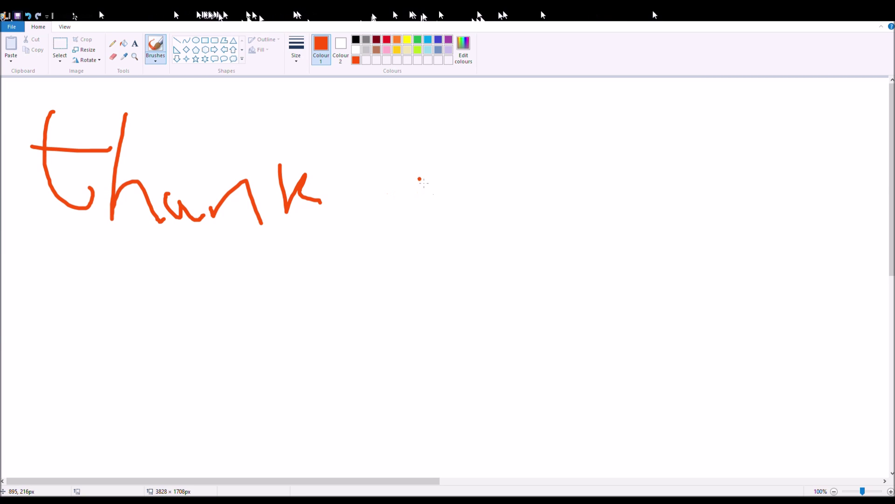
pyautogui.moveTo(419, 179); pyautogui.dragTo(448, 226)
pyautogui.click(489, 178)
pyautogui.moveTo(491, 180); pyautogui.dragTo(568, 189)
# Step: Write 'for' after 'you'
pyautogui.moveTo(722, 185); pyautogui.dragTo(647, 274)
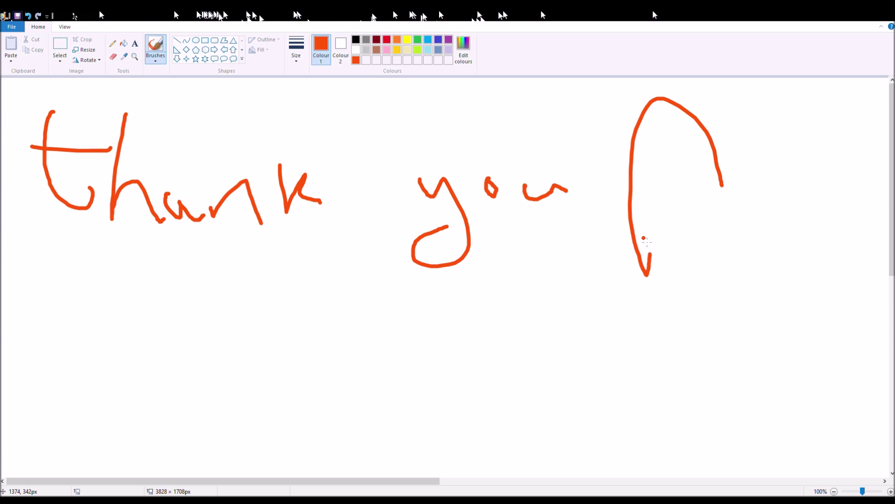
pyautogui.moveTo(638, 228)
pyautogui.mouseDown()
pyautogui.moveTo(687, 207)
pyautogui.moveTo(719, 220)
pyautogui.moveTo(703, 213)
pyautogui.mouseUp()
pyautogui.moveTo(745, 229); pyautogui.dragTo(782, 204)
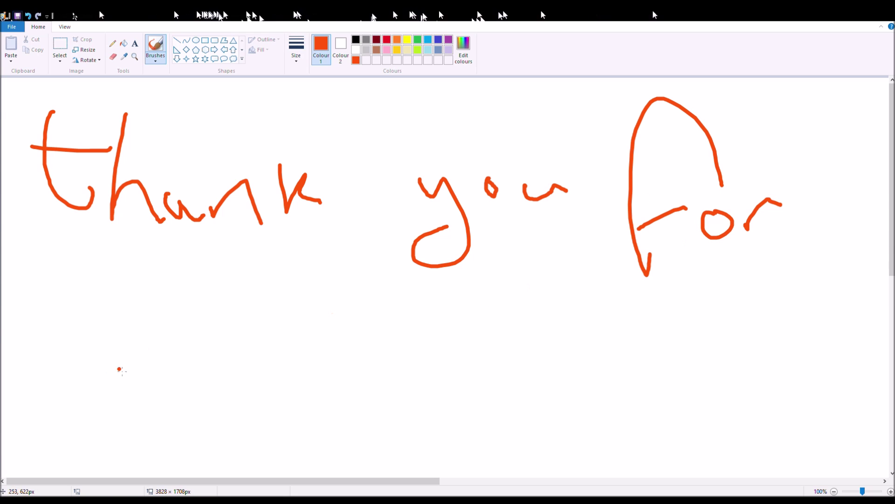
pyautogui.moveTo(128, 344)
pyautogui.mouseDown()
pyautogui.moveTo(140, 383)
pyautogui.moveTo(241, 381)
pyautogui.mouseUp()
# Step: Write 'watching!!' on a new line below, then undo the last strokes
pyautogui.click(220, 362)
pyautogui.moveTo(259, 320)
pyautogui.mouseDown()
pyautogui.moveTo(269, 372)
pyautogui.moveTo(268, 354)
pyautogui.moveTo(315, 373)
pyautogui.moveTo(386, 373)
pyautogui.moveTo(335, 320)
pyautogui.moveTo(332, 291)
pyautogui.mouseUp()
pyautogui.click(284, 360)
pyautogui.moveTo(396, 352)
pyautogui.mouseDown()
pyautogui.moveTo(397, 364)
pyautogui.moveTo(483, 368)
pyautogui.moveTo(395, 427)
pyautogui.moveTo(530, 371)
pyautogui.mouseUp()
pyautogui.click(539, 385)
pyautogui.moveTo(536, 288); pyautogui.dragTo(554, 316)
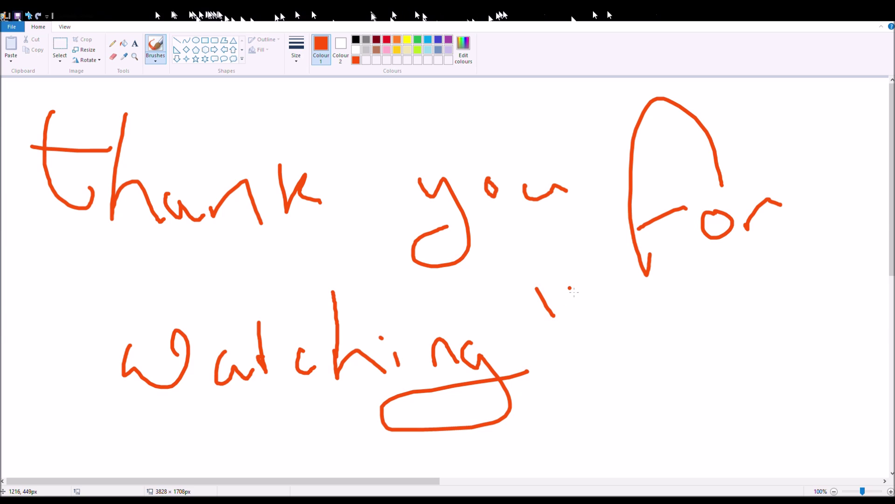
pyautogui.moveTo(569, 287); pyautogui.dragTo(599, 316)
pyautogui.moveTo(504, 326); pyautogui.dragTo(613, 315)
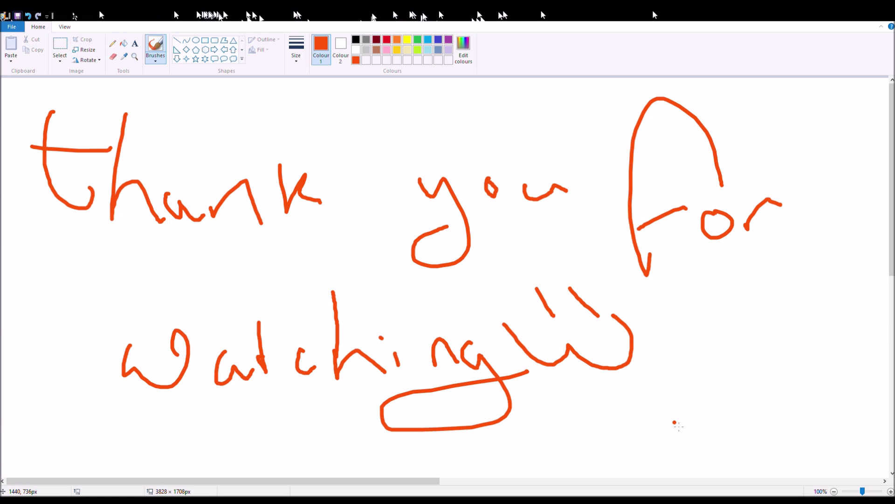
pyautogui.hotkey('ctrl', 'z')
# Step: Undo the remaining text and sketch an orange thumbs-up hand with four fingers
pyautogui.hotkey('ctrl', 'z')
pyautogui.hotkey('ctrl', 'z')
pyautogui.hotkey('ctrl', 'z')
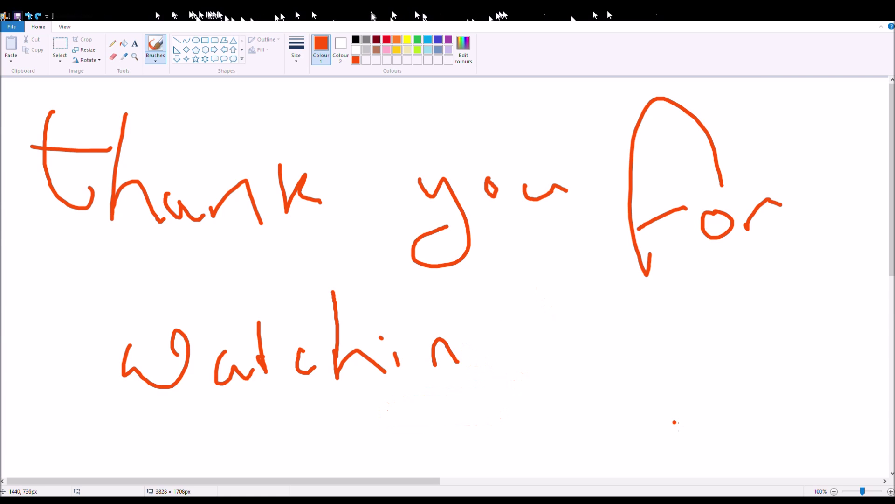
pyautogui.hotkey('ctrl', 'z')
pyautogui.hotkey('ctrl', 'z')
pyautogui.hotkey('ctrl', 'z')
pyautogui.hotkey('ctrl', 'z')
pyautogui.hotkey('ctrl', 'z')
pyautogui.hotkey('ctrl', 'z')
pyautogui.hotkey('ctrl', 'z')
pyautogui.hotkey('ctrl', 'z')
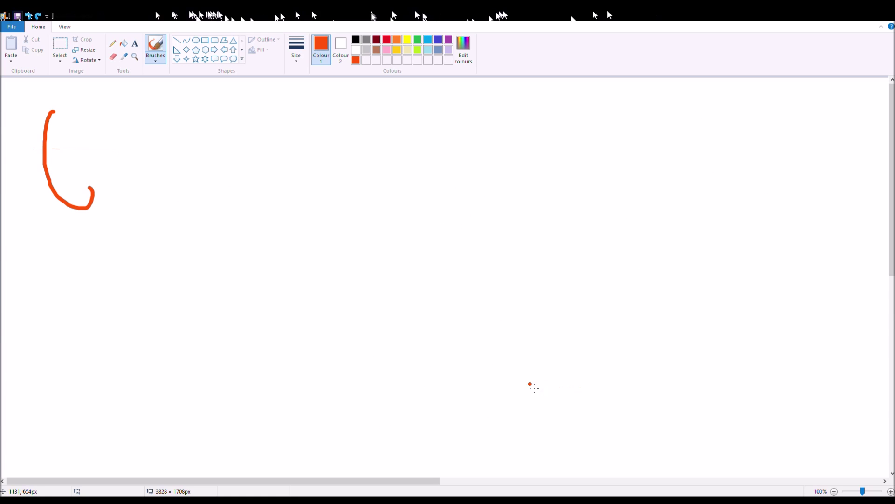
pyautogui.hotkey('ctrl', 'z')
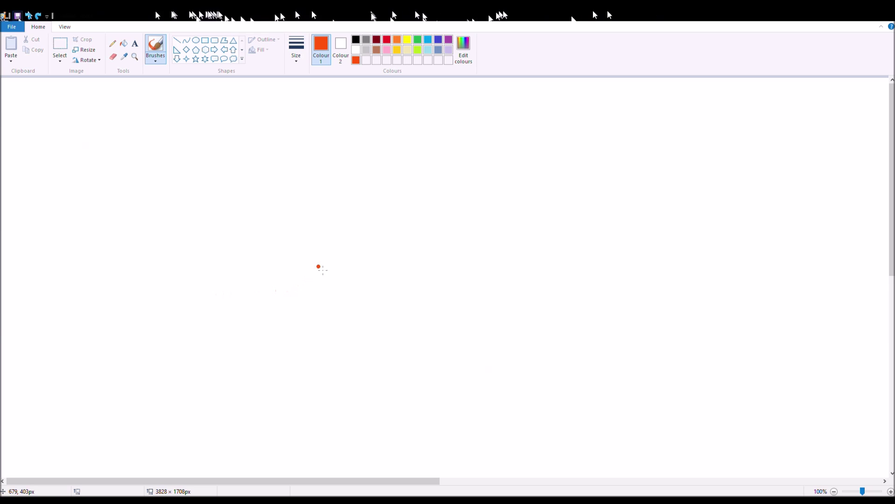
pyautogui.moveTo(331, 272)
pyautogui.mouseDown()
pyautogui.moveTo(306, 175)
pyautogui.moveTo(392, 243)
pyautogui.mouseUp()
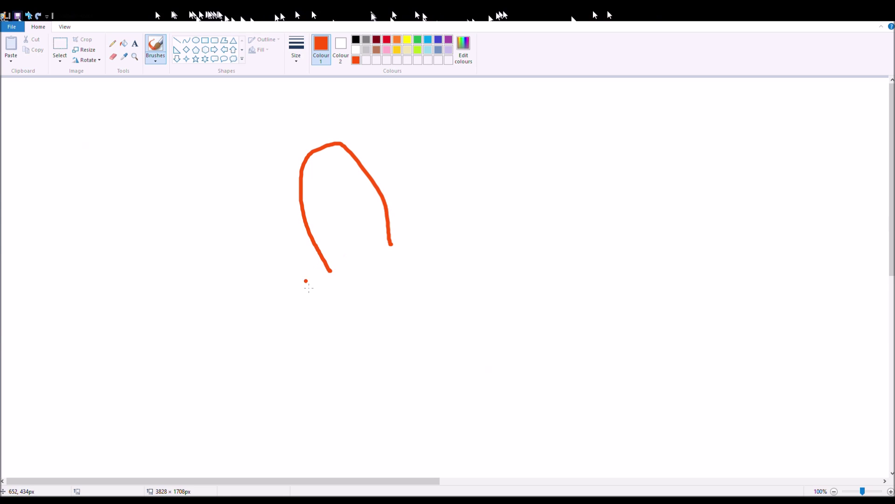
pyautogui.click(347, 266)
pyautogui.moveTo(347, 266); pyautogui.dragTo(342, 264)
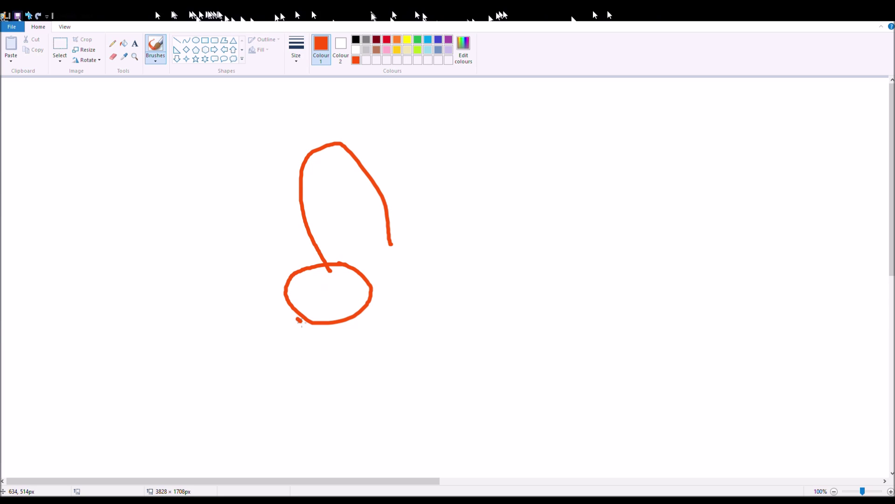
pyautogui.moveTo(301, 321)
pyautogui.mouseDown()
pyautogui.moveTo(320, 371)
pyautogui.moveTo(313, 321)
pyautogui.mouseUp()
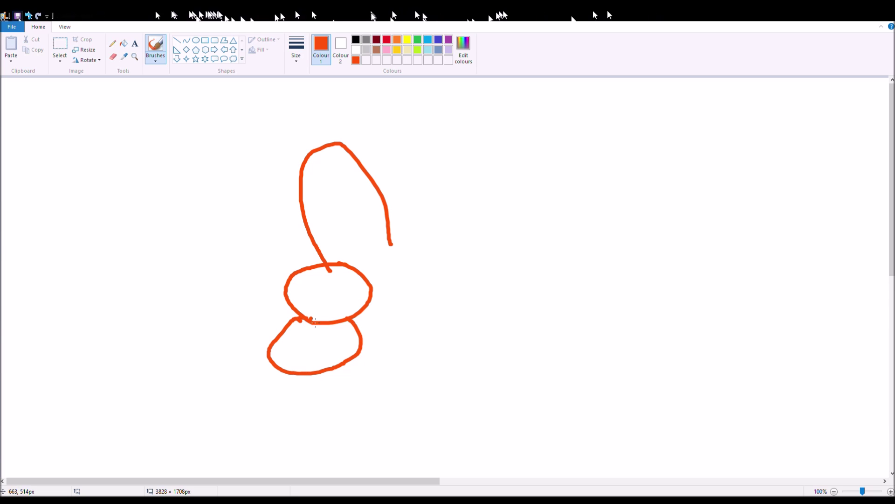
pyautogui.moveTo(279, 385); pyautogui.dragTo(310, 418)
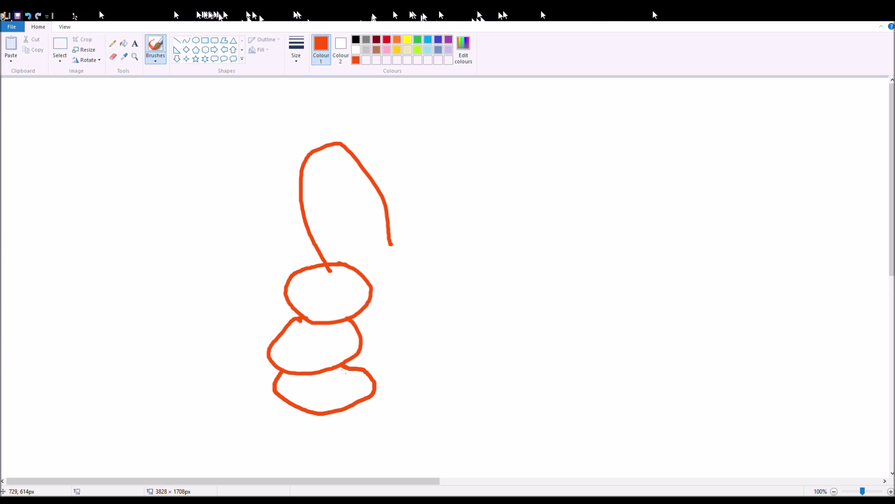
pyautogui.moveTo(311, 419); pyautogui.dragTo(388, 413)
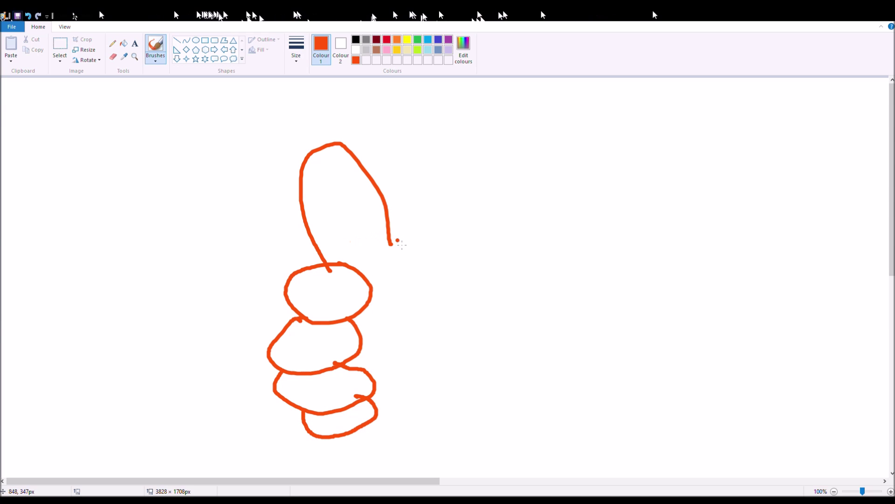
pyautogui.moveTo(390, 241); pyautogui.dragTo(478, 281)
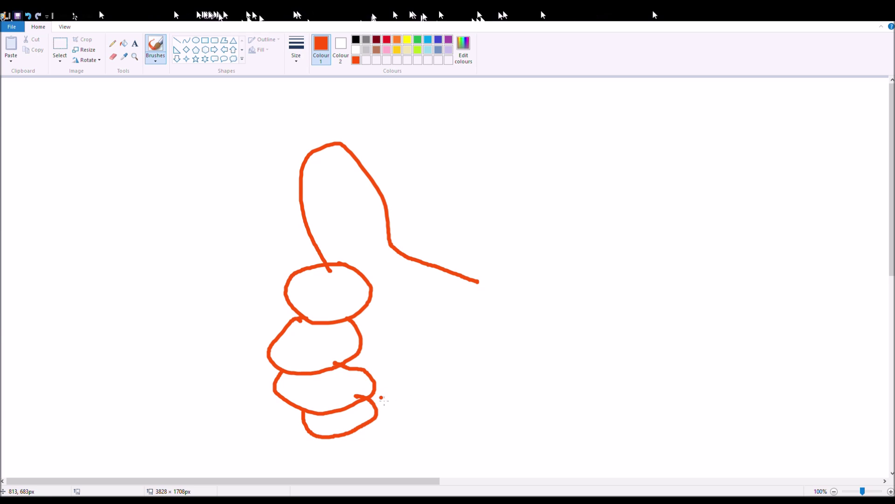
pyautogui.moveTo(377, 403); pyautogui.dragTo(511, 379)
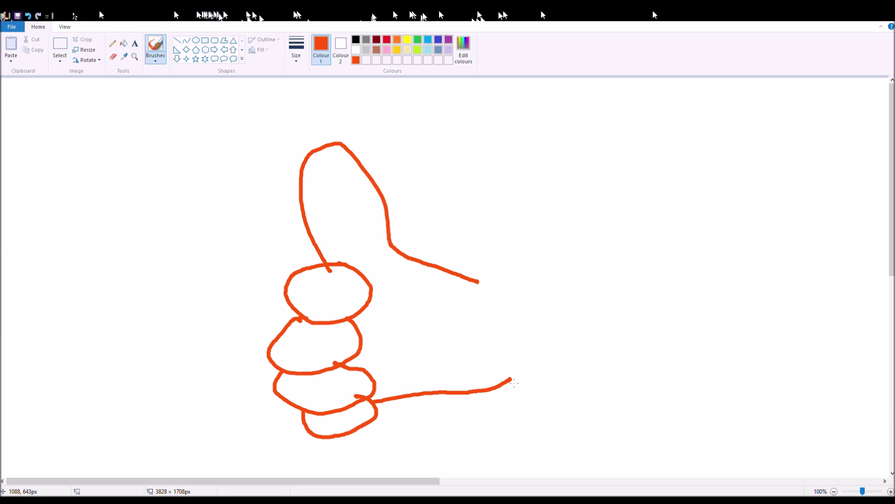
pyautogui.click(432, 282)
# Step: Draw radiating rays around the thumb, then undo them
pyautogui.moveTo(263, 185); pyautogui.dragTo(219, 170)
pyautogui.moveTo(276, 168); pyautogui.dragTo(240, 134)
pyautogui.moveTo(321, 131); pyautogui.dragTo(294, 84)
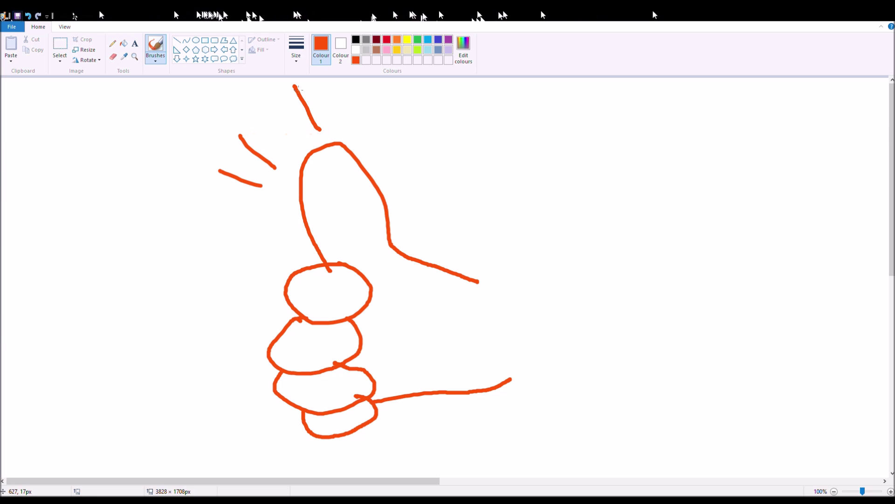
pyautogui.moveTo(291, 139); pyautogui.dragTo(246, 95)
pyautogui.moveTo(351, 105); pyautogui.dragTo(354, 84)
pyautogui.moveTo(400, 172); pyautogui.dragTo(441, 114)
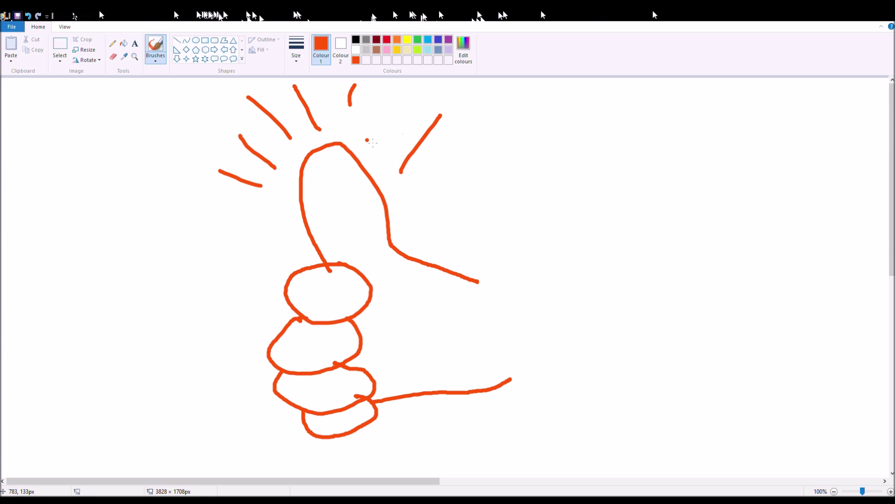
pyautogui.moveTo(379, 126); pyautogui.dragTo(438, 98)
pyautogui.moveTo(385, 151); pyautogui.dragTo(450, 99)
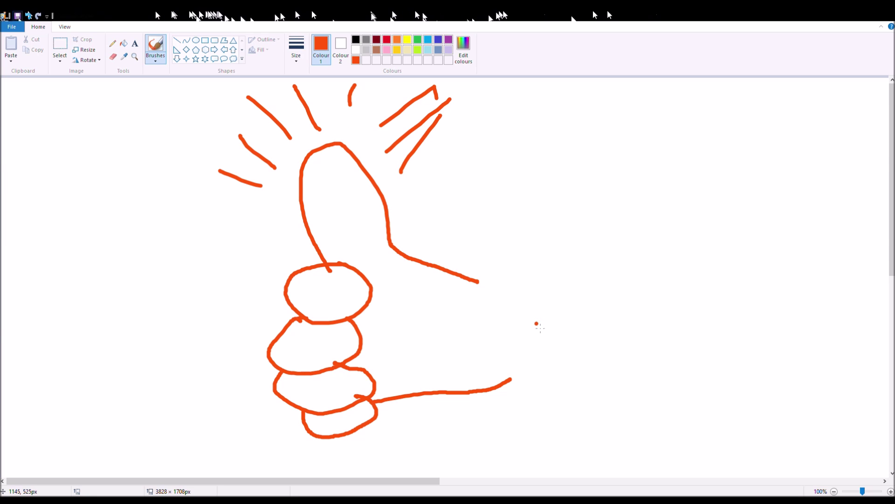
pyautogui.hotkey('ctrl', 'z')
pyautogui.hotkey('ctrl', 'z')
pyautogui.hotkey('ctrl', 'z')
pyautogui.hotkey('ctrl', 'z')
pyautogui.hotkey('ctrl', 'z')
pyautogui.hotkey('ctrl', 'z')
pyautogui.hotkey('ctrl', 'z')
pyautogui.hotkey('ctrl', 'z')
pyautogui.hotkey('ctrl', 'z')
pyautogui.hotkey('ctrl', 'z')
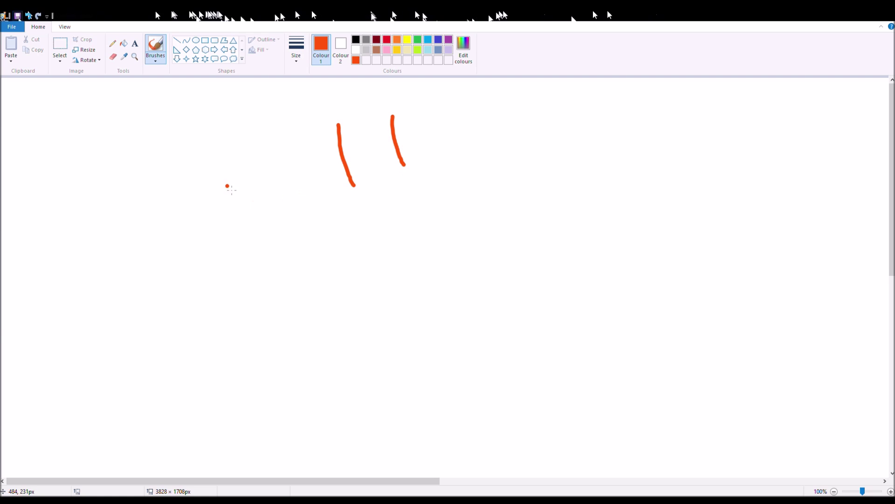
# Step: Sketch and undo a smiling mouth, then undo the scribble inside the burst outline
pyautogui.moveTo(228, 187); pyautogui.dragTo(645, 120)
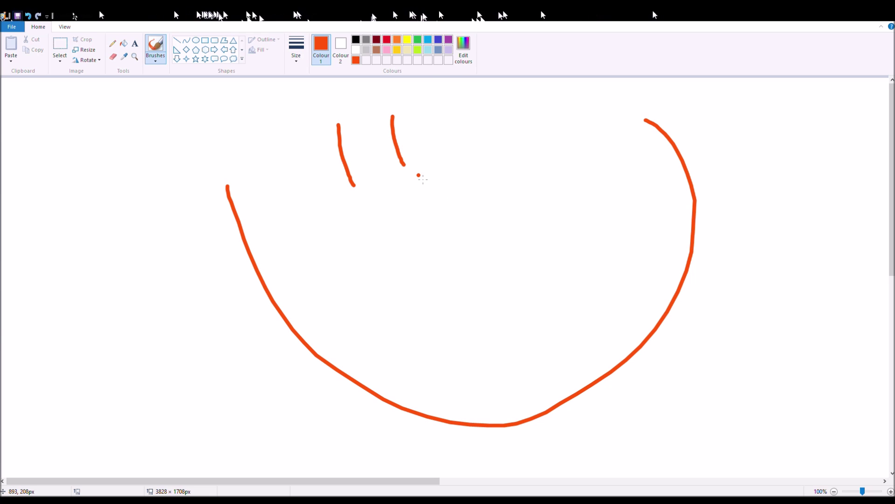
pyautogui.hotkey('ctrl', 'z')
pyautogui.hotkey('ctrl', 'z')
pyautogui.hotkey('ctrl', 'z')
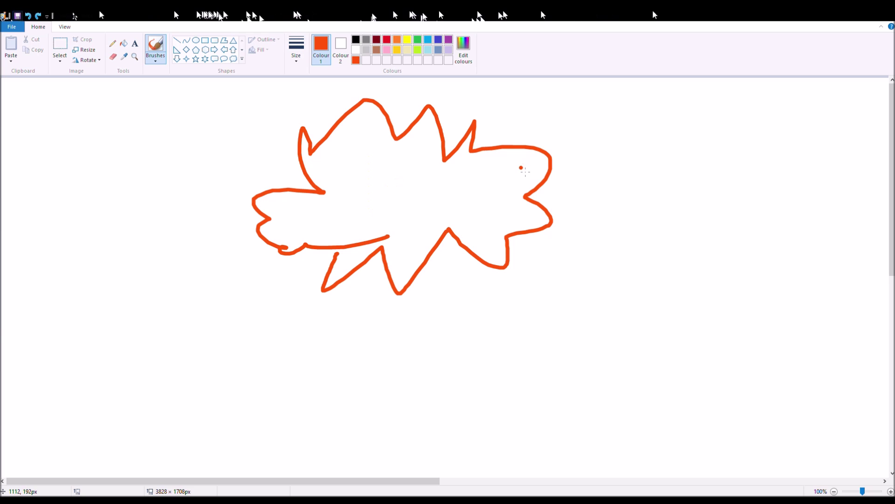
pyautogui.click(514, 172)
pyautogui.hotkey('ctrl', 'z')
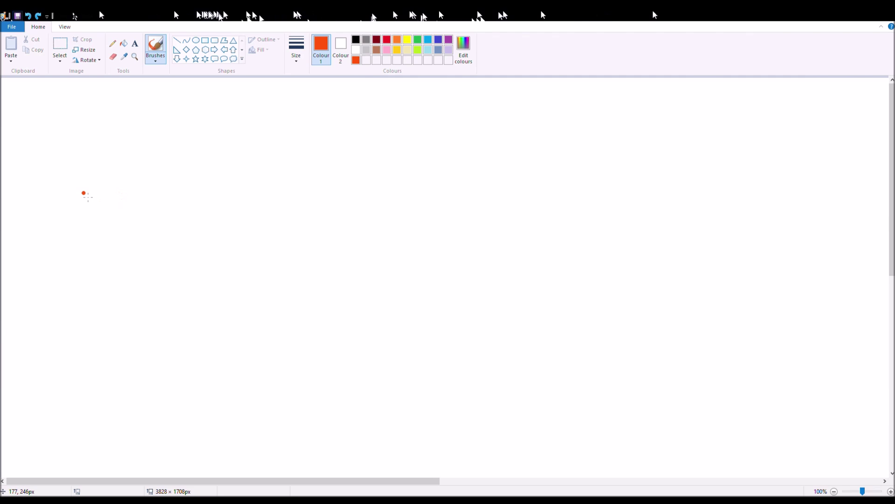
# Step: Handwrite a large orange 'Paint's' across the canvas
pyautogui.moveTo(69, 154)
pyautogui.mouseDown()
pyautogui.moveTo(80, 294)
pyautogui.moveTo(221, 164)
pyautogui.moveTo(94, 217)
pyautogui.mouseUp()
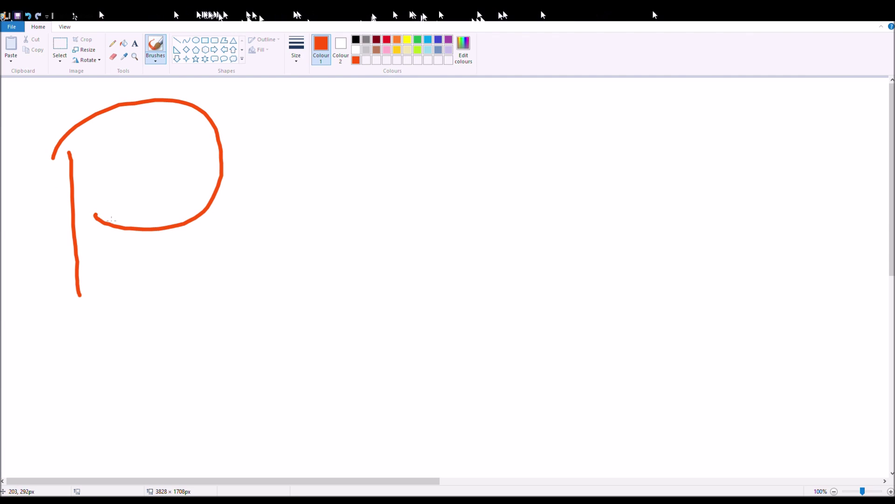
pyautogui.moveTo(303, 221)
pyautogui.mouseDown()
pyautogui.moveTo(280, 229)
pyautogui.moveTo(382, 261)
pyautogui.moveTo(400, 255)
pyautogui.mouseUp()
pyautogui.click(367, 174)
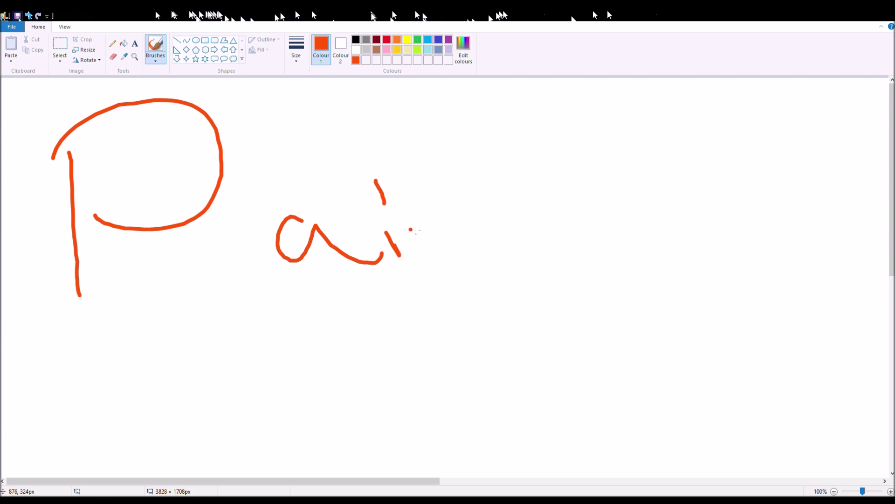
pyautogui.moveTo(415, 206); pyautogui.dragTo(525, 218)
pyautogui.moveTo(512, 135); pyautogui.dragTo(548, 204)
pyautogui.moveTo(554, 145); pyautogui.dragTo(531, 176)
pyautogui.moveTo(601, 144)
pyautogui.mouseDown()
pyautogui.moveTo(580, 159)
pyautogui.moveTo(607, 186)
pyautogui.mouseUp()
pyautogui.click(534, 99)
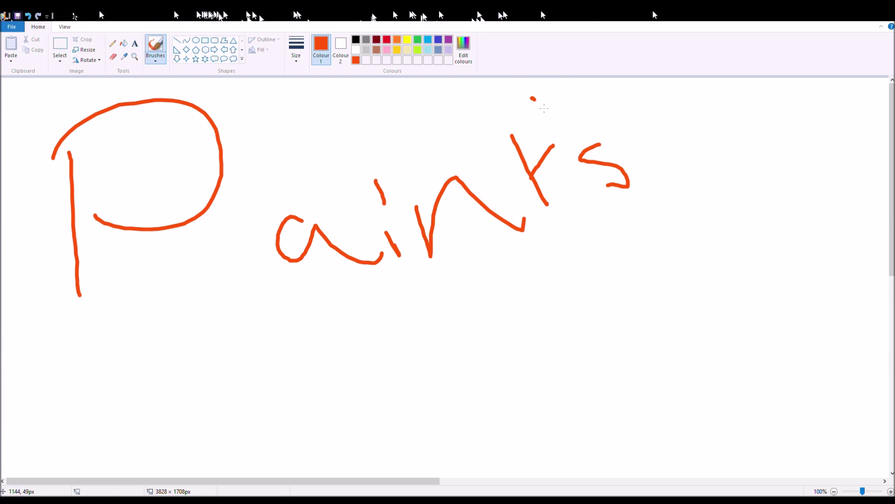
pyautogui.moveTo(545, 107); pyautogui.dragTo(547, 111)
# Step: Write 'Words' below with a flourish, then undo the last strokes
pyautogui.moveTo(328, 319)
pyautogui.mouseDown()
pyautogui.moveTo(371, 374)
pyautogui.moveTo(389, 301)
pyautogui.mouseUp()
pyautogui.moveTo(454, 304)
pyautogui.mouseDown()
pyautogui.moveTo(501, 315)
pyautogui.moveTo(508, 353)
pyautogui.mouseUp()
pyautogui.moveTo(506, 294); pyautogui.dragTo(546, 290)
pyautogui.moveTo(537, 305); pyautogui.dragTo(540, 342)
pyautogui.moveTo(532, 238); pyautogui.dragTo(573, 295)
pyautogui.moveTo(593, 247)
pyautogui.mouseDown()
pyautogui.moveTo(686, 320)
pyautogui.moveTo(656, 309)
pyautogui.mouseUp()
pyautogui.click(680, 296)
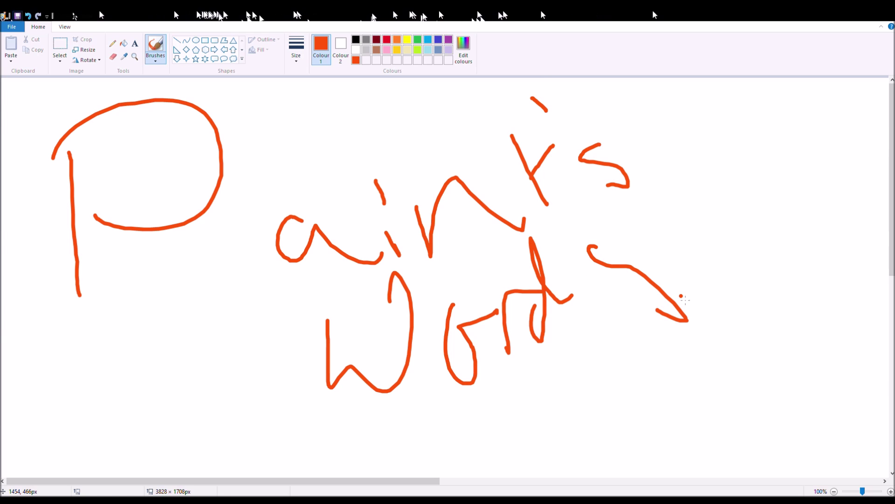
pyautogui.hotkey('ctrl', 'z')
pyautogui.hotkey('ctrl', 'z')
# Step: Undo the earlier handwriting, draw two new wavy strokes, and undo them
pyautogui.hotkey('ctrl', 'z')
pyautogui.hotkey('ctrl', 'z')
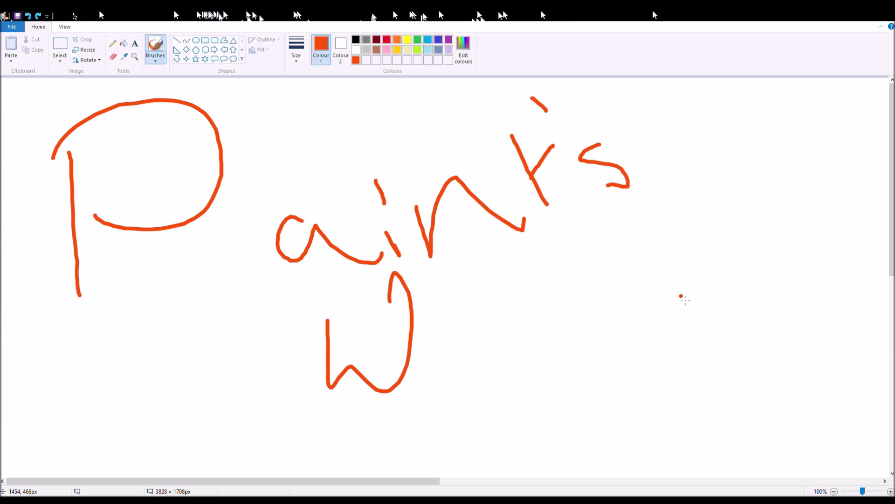
pyautogui.hotkey('ctrl', 'z')
pyautogui.hotkey('ctrl', 'z')
pyautogui.hotkey('ctrl', 'z')
pyautogui.hotkey('ctrl', 'z')
pyautogui.hotkey('ctrl', 'z')
pyautogui.hotkey('ctrl', 'z')
pyautogui.hotkey('ctrl', 'z')
pyautogui.hotkey('ctrl', 'z')
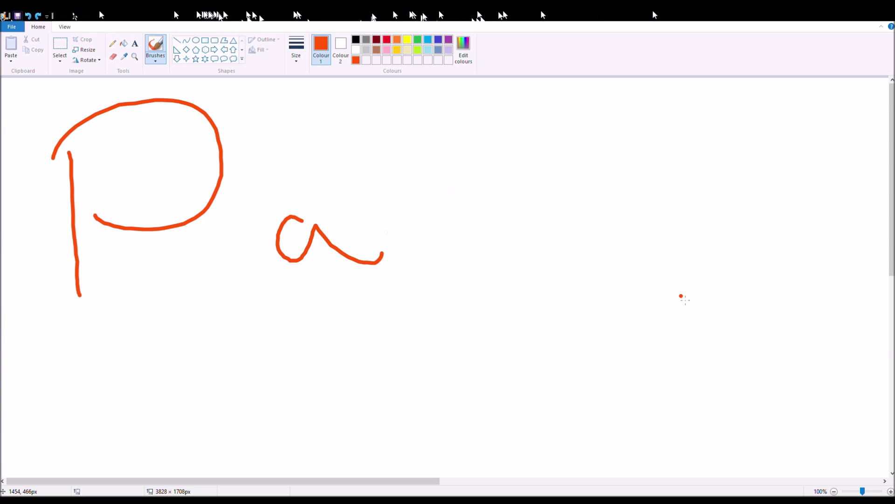
pyautogui.hotkey('ctrl', 'z')
pyautogui.hotkey('ctrl', 'z')
pyautogui.hotkey('ctrl', 'z')
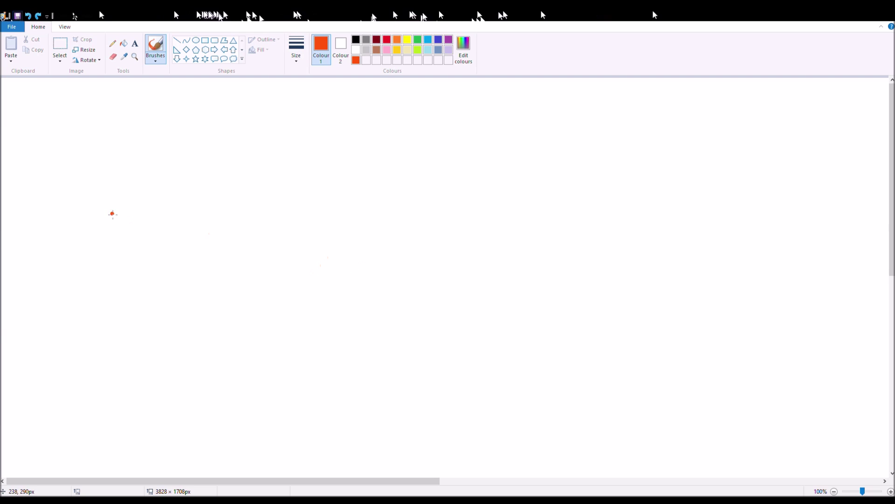
pyautogui.moveTo(63, 117)
pyautogui.mouseDown()
pyautogui.moveTo(95, 216)
pyautogui.moveTo(164, 194)
pyautogui.moveTo(238, 201)
pyautogui.moveTo(352, 175)
pyautogui.moveTo(613, 146)
pyautogui.mouseUp()
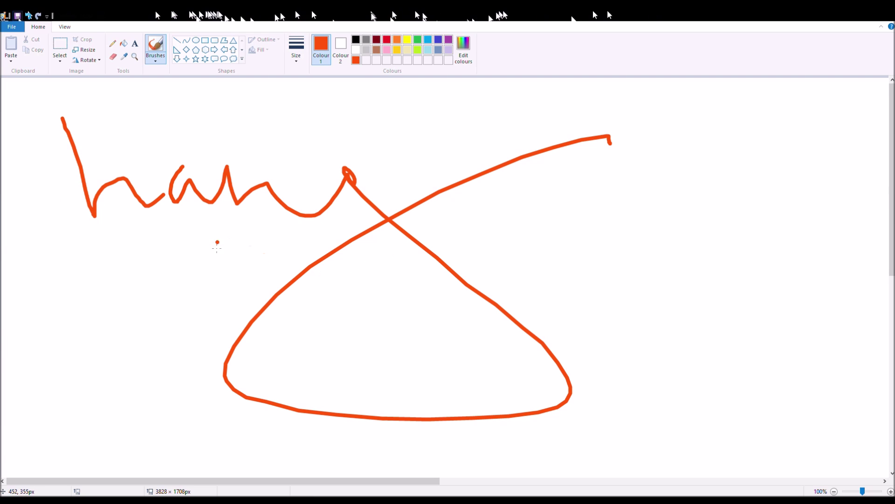
pyautogui.moveTo(144, 280)
pyautogui.mouseDown()
pyautogui.moveTo(280, 274)
pyautogui.moveTo(340, 257)
pyautogui.moveTo(417, 286)
pyautogui.mouseUp()
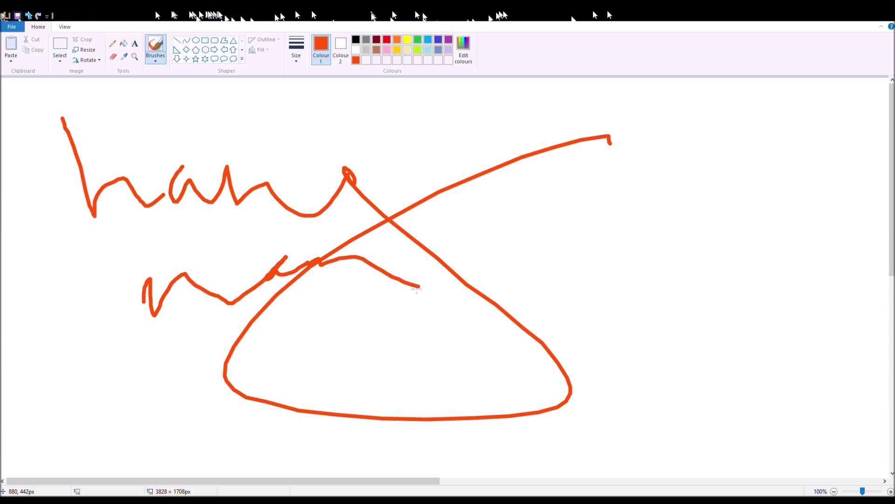
pyautogui.hotkey('ctrl', 'z')
pyautogui.hotkey('ctrl', 'z')
pyautogui.hotkey('ctrl', 'z')
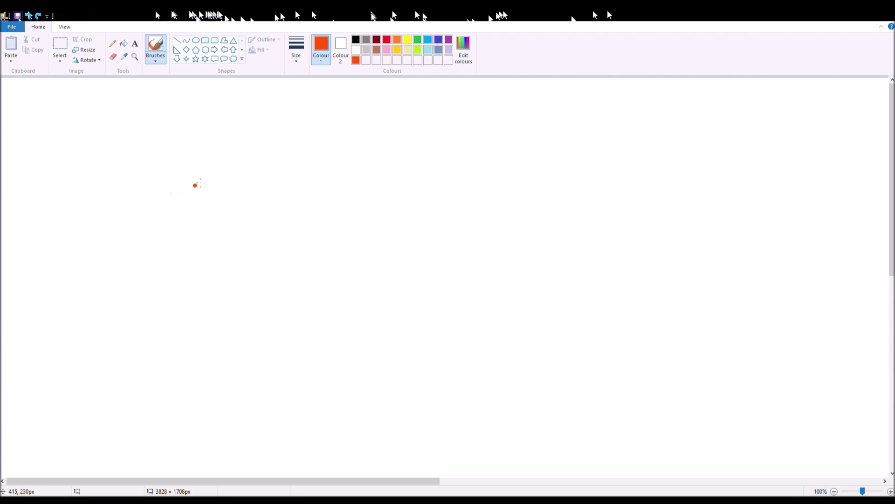
# Step: Draw a long looping letter stroke with a wavy tail, then undo it
pyautogui.moveTo(195, 184)
pyautogui.mouseDown()
pyautogui.moveTo(140, 289)
pyautogui.moveTo(296, 321)
pyautogui.mouseUp()
pyautogui.click(371, 364)
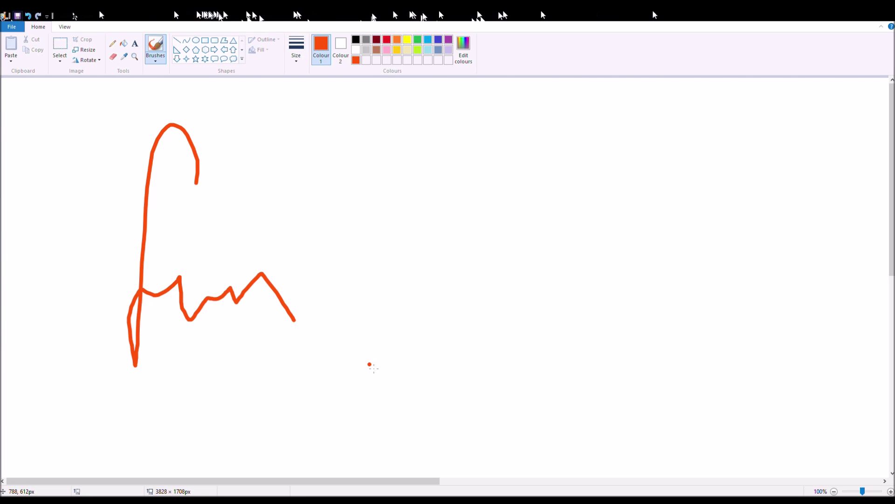
pyautogui.hotkey('ctrl', 'z')
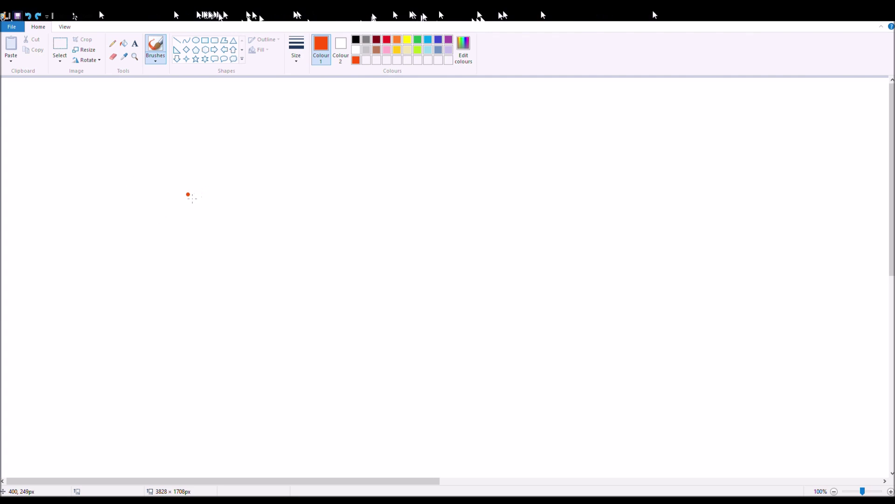
# Step: Draw the orange laptop screen and base, removing a stray corner line
pyautogui.moveTo(169, 163)
pyautogui.mouseDown()
pyautogui.moveTo(390, 130)
pyautogui.moveTo(434, 298)
pyautogui.moveTo(178, 305)
pyautogui.moveTo(171, 165)
pyautogui.moveTo(132, 224)
pyautogui.mouseUp()
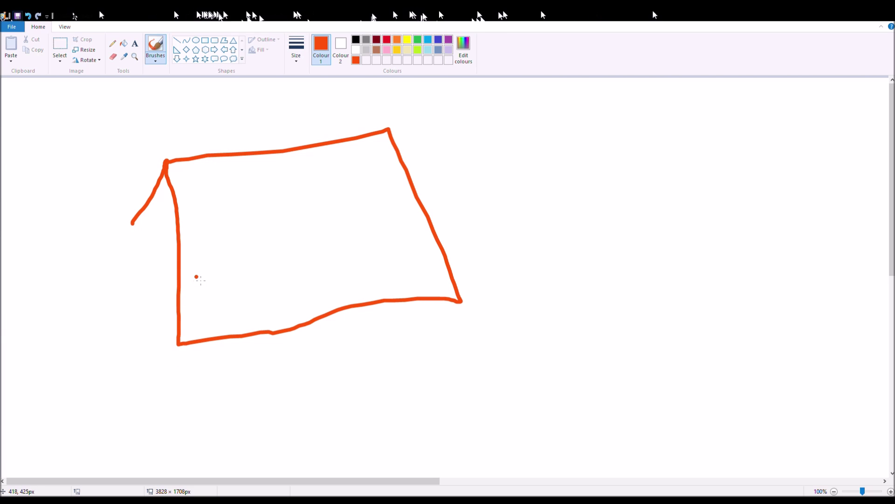
pyautogui.hotkey('ctrl', 'z')
pyautogui.click(188, 390)
pyautogui.moveTo(176, 343)
pyautogui.mouseDown()
pyautogui.moveTo(445, 336)
pyautogui.moveTo(448, 295)
pyautogui.mouseUp()
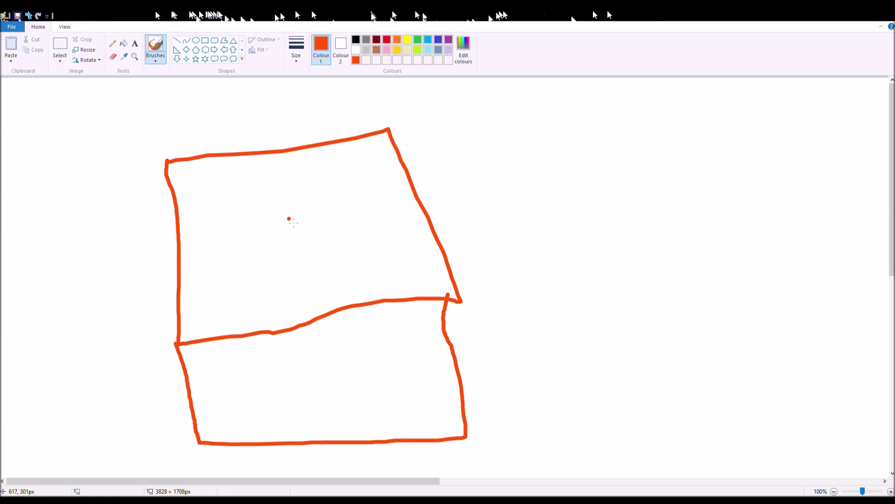
# Step: Write 'Impre' and a smiley face inside the screen, and begin 'Games' beside it
pyautogui.moveTo(205, 178)
pyautogui.mouseDown()
pyautogui.moveTo(216, 208)
pyautogui.moveTo(236, 187)
pyautogui.moveTo(277, 203)
pyautogui.moveTo(287, 183)
pyautogui.moveTo(306, 200)
pyautogui.mouseUp()
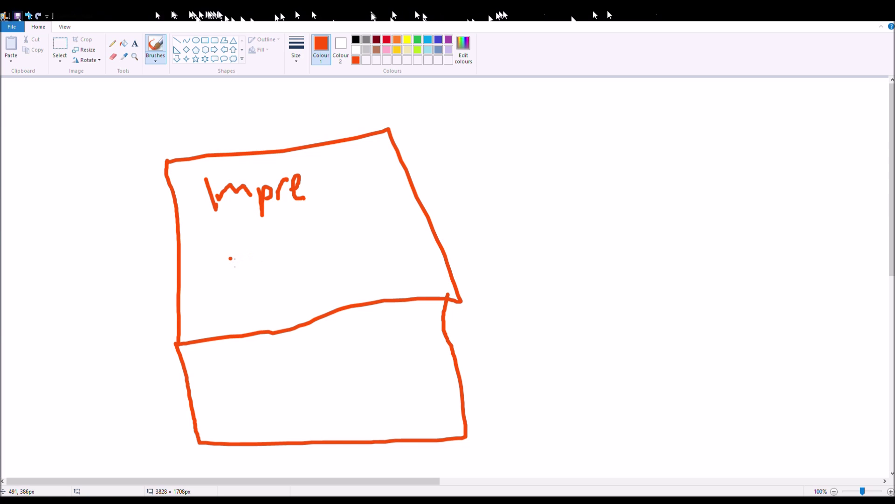
pyautogui.moveTo(241, 260)
pyautogui.mouseDown()
pyautogui.moveTo(250, 288)
pyautogui.moveTo(327, 291)
pyautogui.mouseUp()
pyautogui.hotkey('ctrl', 'z')
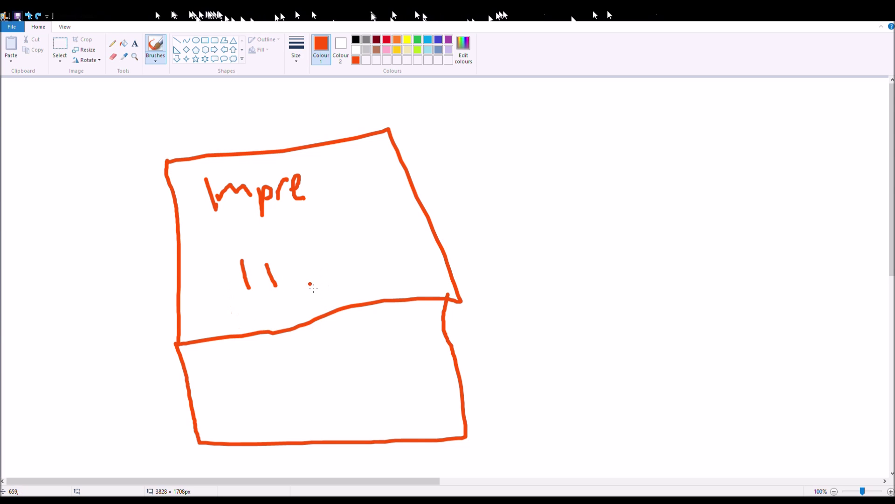
pyautogui.moveTo(225, 290)
pyautogui.mouseDown()
pyautogui.moveTo(277, 314)
pyautogui.moveTo(308, 280)
pyautogui.mouseUp()
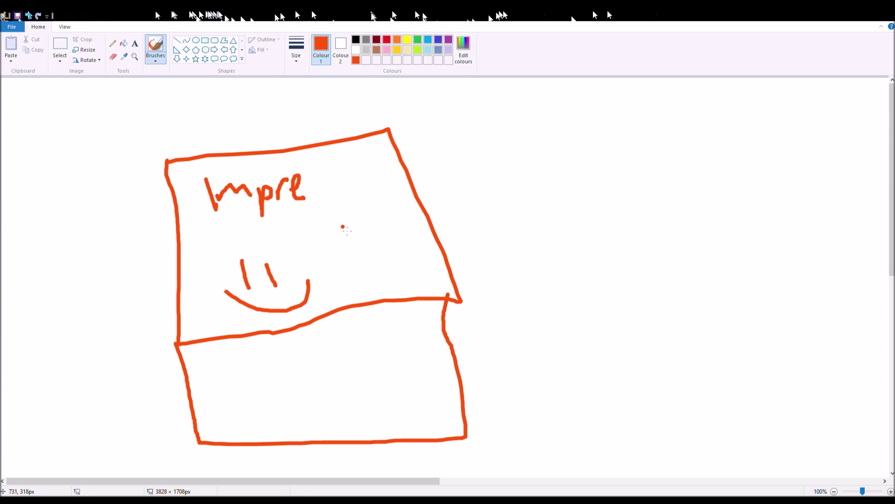
pyautogui.click(322, 221)
pyautogui.moveTo(559, 172)
pyautogui.mouseDown()
pyautogui.moveTo(536, 231)
pyautogui.moveTo(557, 212)
pyautogui.moveTo(586, 236)
pyautogui.moveTo(616, 225)
pyautogui.moveTo(653, 236)
pyautogui.moveTo(682, 214)
pyautogui.moveTo(713, 248)
pyautogui.mouseUp()
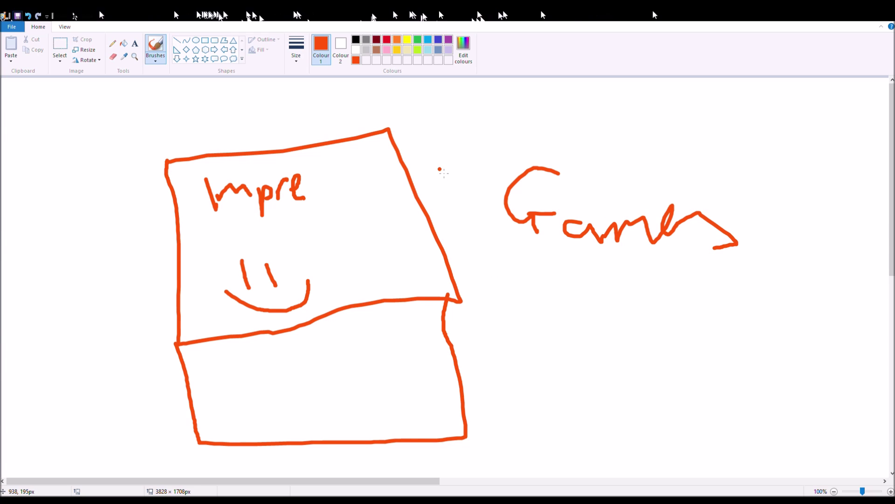
# Step: Handwrite '3-4 Games', 'Minecraft' and 'Randmess' stacked right of the laptop
pyautogui.moveTo(438, 174)
pyautogui.mouseDown()
pyautogui.moveTo(462, 216)
pyautogui.moveTo(482, 207)
pyautogui.moveTo(496, 216)
pyautogui.moveTo(492, 238)
pyautogui.mouseUp()
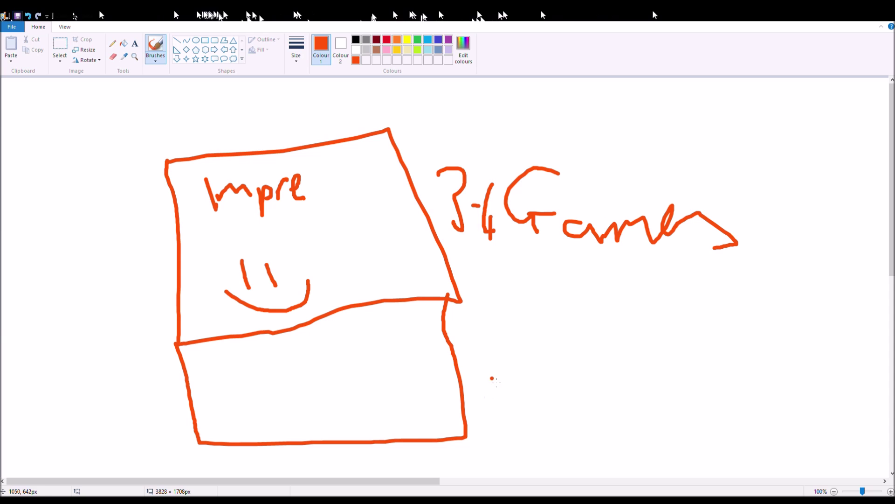
pyautogui.moveTo(516, 287)
pyautogui.mouseDown()
pyautogui.moveTo(516, 318)
pyautogui.moveTo(592, 304)
pyautogui.moveTo(738, 300)
pyautogui.mouseUp()
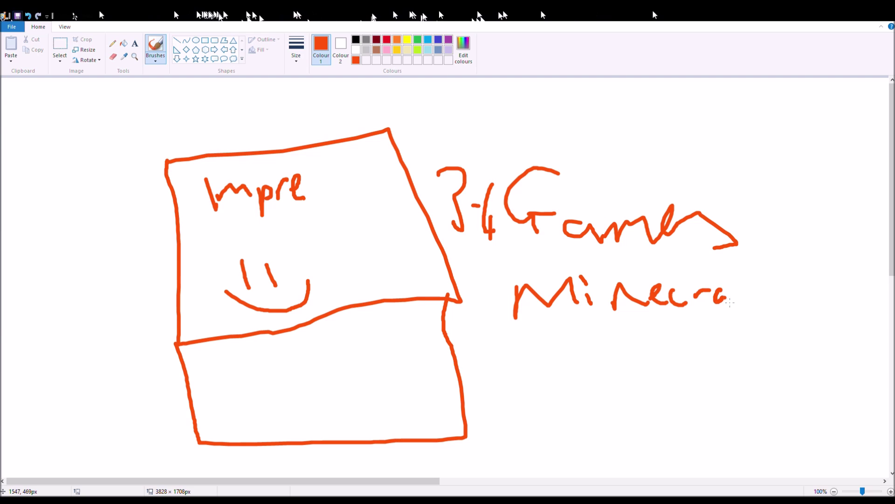
pyautogui.moveTo(740, 258); pyautogui.dragTo(734, 330)
pyautogui.moveTo(730, 298); pyautogui.dragTo(754, 288)
pyautogui.moveTo(753, 263)
pyautogui.mouseDown()
pyautogui.moveTo(752, 294)
pyautogui.moveTo(783, 284)
pyautogui.mouseUp()
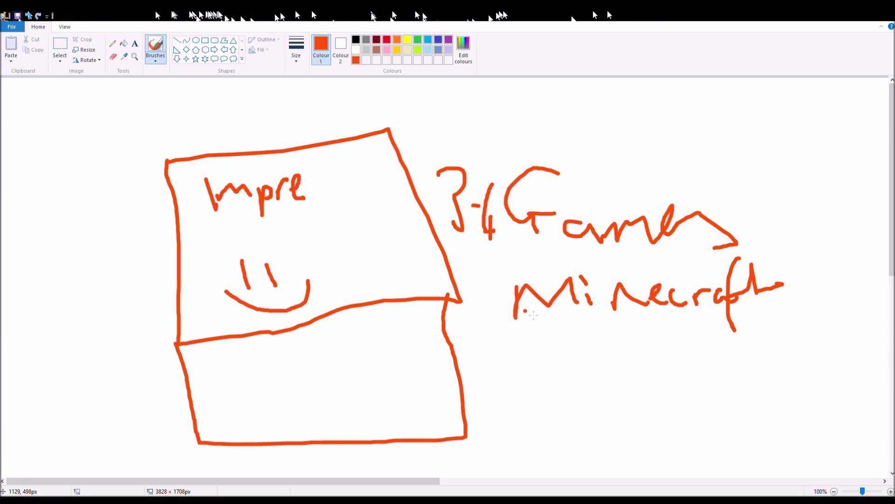
pyautogui.moveTo(533, 392)
pyautogui.mouseDown()
pyautogui.moveTo(524, 355)
pyautogui.moveTo(563, 371)
pyautogui.moveTo(539, 373)
pyautogui.moveTo(603, 369)
pyautogui.moveTo(610, 376)
pyautogui.moveTo(633, 365)
pyautogui.moveTo(661, 376)
pyautogui.moveTo(690, 351)
pyautogui.moveTo(699, 371)
pyautogui.moveTo(717, 346)
pyautogui.moveTo(731, 372)
pyautogui.moveTo(763, 354)
pyautogui.moveTo(784, 361)
pyautogui.mouseUp()
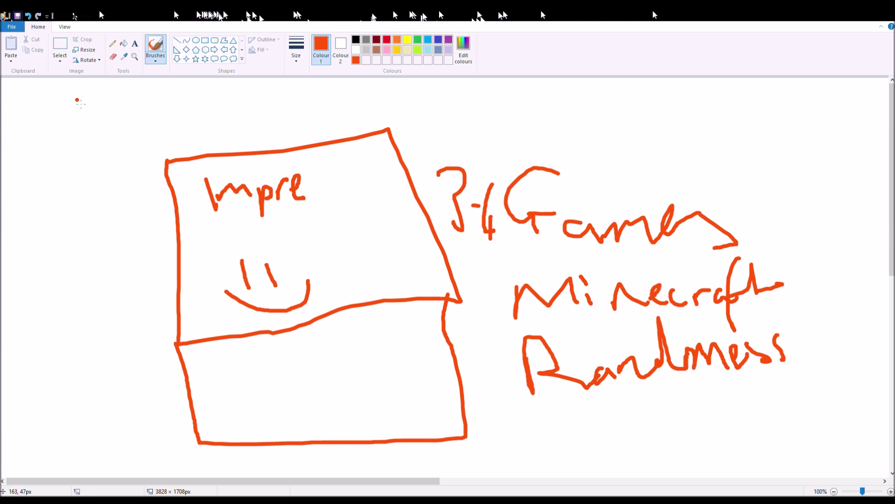
# Step: Draw an arrow pointing at the laptop's top-left corner
pyautogui.moveTo(37, 105); pyautogui.dragTo(168, 186)
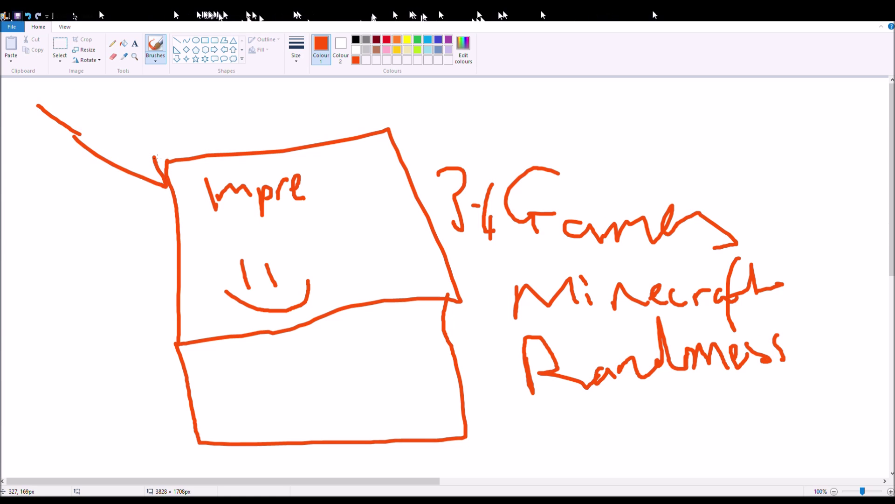
pyautogui.moveTo(131, 126); pyautogui.dragTo(165, 183)
pyautogui.click(175, 134)
pyautogui.moveTo(169, 108); pyautogui.dragTo(211, 152)
pyautogui.moveTo(222, 115); pyautogui.dragTo(212, 152)
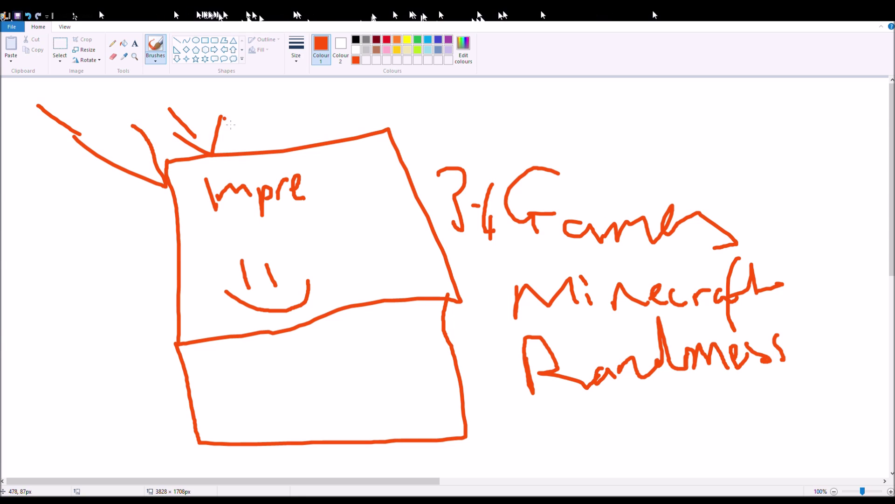
# Step: Undo the laptop drawing and its word list
pyautogui.hotkey('ctrl', 'z')
pyautogui.hotkey('ctrl', 'z')
pyautogui.hotkey('ctrl', 'z')
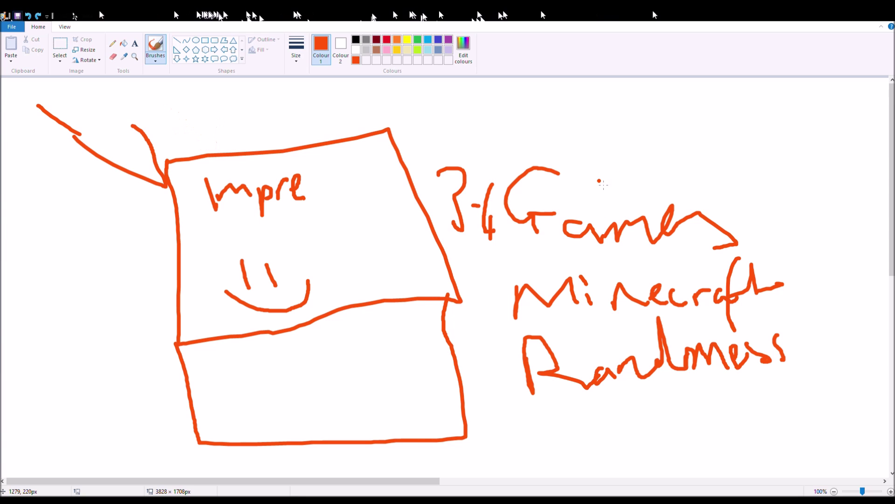
pyautogui.hotkey('ctrl', 'z')
pyautogui.hotkey('ctrl', 'z')
pyautogui.hotkey('ctrl', 'z')
pyautogui.hotkey('ctrl', 'z')
pyautogui.hotkey('ctrl', 'z')
pyautogui.hotkey('ctrl', 'z')
pyautogui.hotkey('ctrl', 'z')
pyautogui.hotkey('ctrl', 'z')
pyautogui.hotkey('ctrl', 'z')
pyautogui.hotkey('ctrl', 'z')
pyautogui.hotkey('ctrl', 'z')
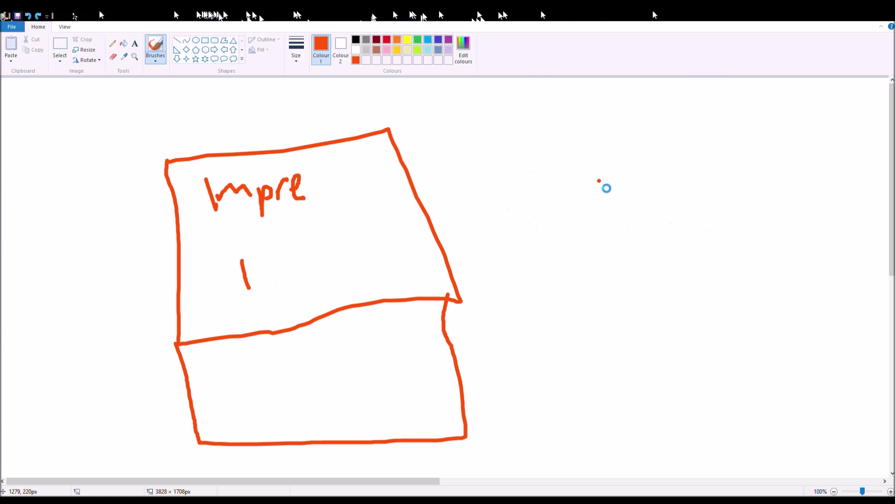
pyautogui.hotkey('ctrl', 'z')
pyautogui.hotkey('ctrl', 'z')
pyautogui.hotkey('ctrl', 'z')
pyautogui.hotkey('ctrl', 'z')
pyautogui.hotkey('ctrl', 'z')
pyautogui.hotkey('ctrl', 'z')
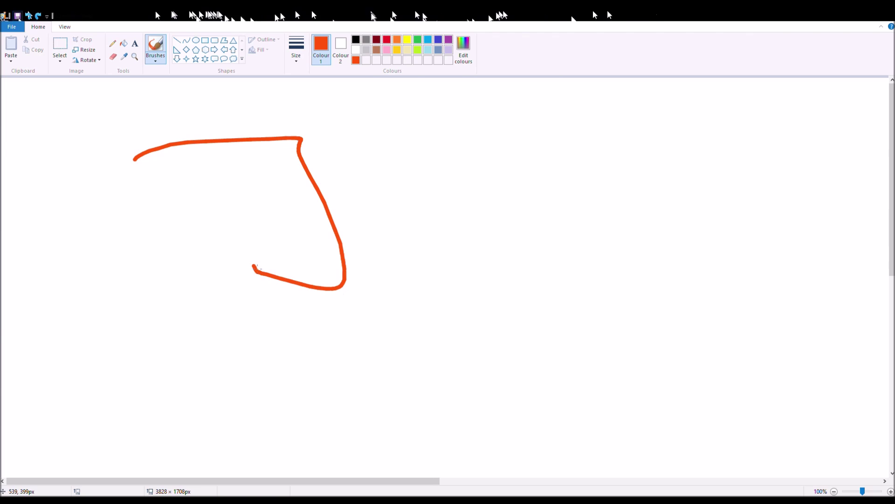
# Step: Brush a 3 2 1 countdown with zigzag and loop scribbles, then undo them
pyautogui.moveTo(395, 150); pyautogui.dragTo(550, 228)
pyautogui.moveTo(613, 140); pyautogui.dragTo(629, 209)
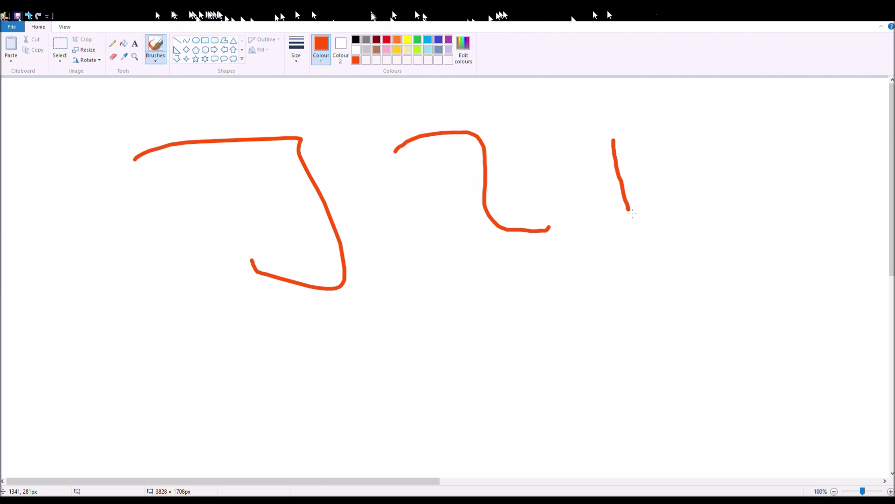
pyautogui.moveTo(130, 328)
pyautogui.mouseDown()
pyautogui.moveTo(889, 273)
pyautogui.moveTo(594, 422)
pyautogui.moveTo(668, 433)
pyautogui.moveTo(658, 411)
pyautogui.mouseUp()
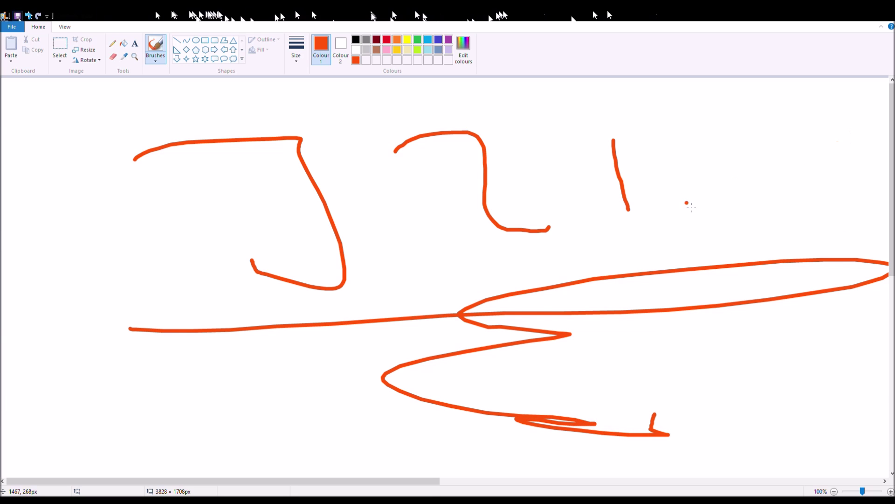
pyautogui.click(662, 198)
pyautogui.moveTo(661, 201); pyautogui.dragTo(690, 226)
pyautogui.moveTo(691, 241); pyautogui.dragTo(787, 245)
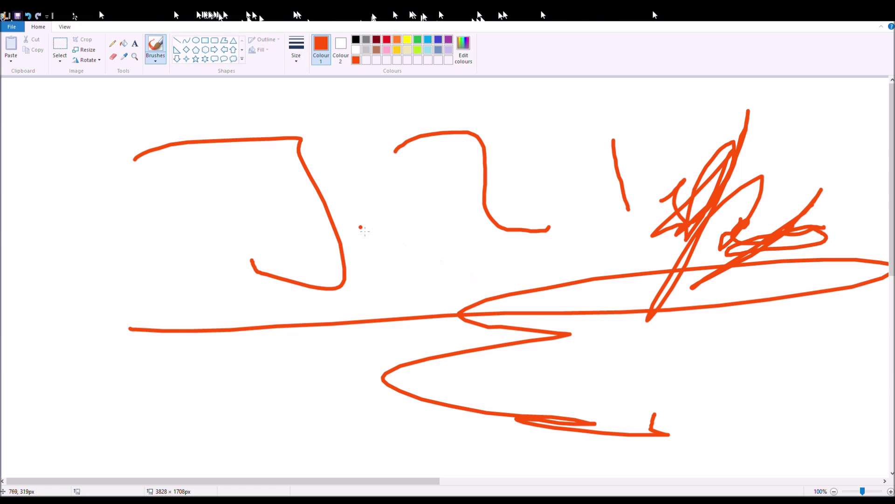
pyautogui.hotkey('ctrl', 'z')
pyautogui.hotkey('ctrl', 'z')
pyautogui.hotkey('ctrl', 'z')
pyautogui.hotkey('ctrl', 'z')
pyautogui.hotkey('ctrl', 'z')
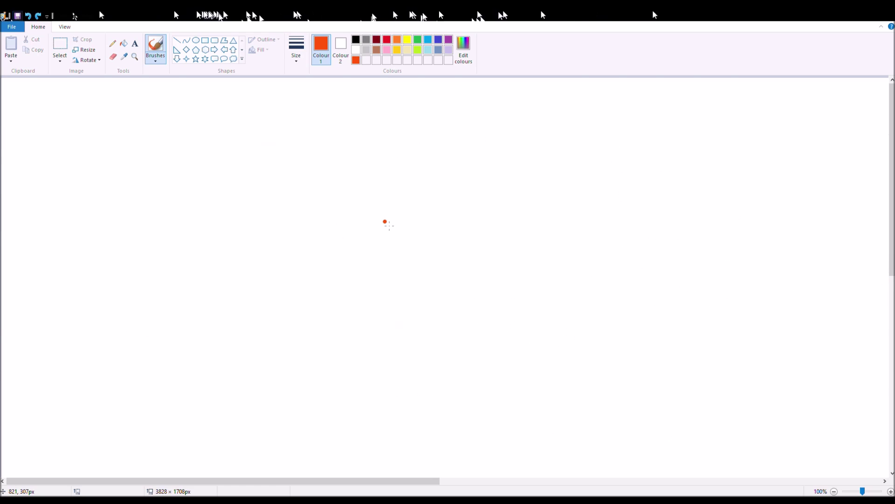
# Step: Show gridlines, extend the row of dots, and handwrite 'Goodbye' below them
pyautogui.hotkey('ctrl', 'g')
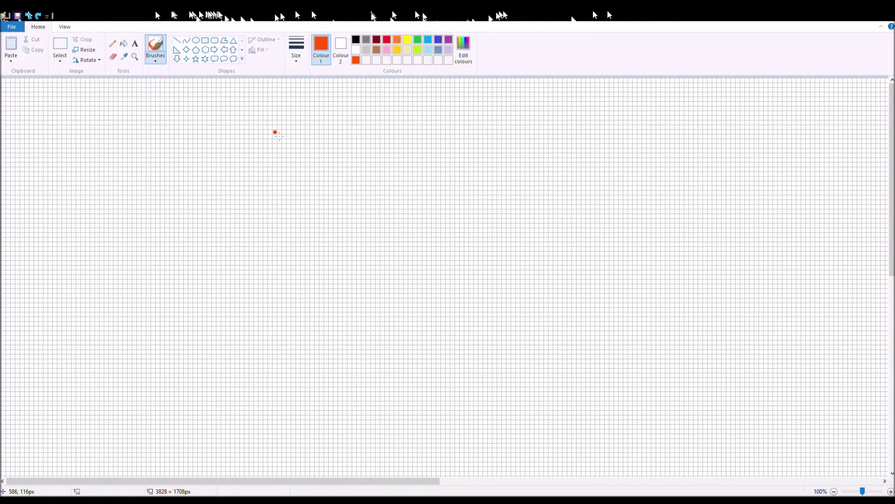
pyautogui.click(280, 132)
pyautogui.click(284, 133)
pyautogui.moveTo(302, 187)
pyautogui.mouseDown()
pyautogui.moveTo(292, 182)
pyautogui.moveTo(374, 248)
pyautogui.moveTo(419, 217)
pyautogui.moveTo(425, 222)
pyautogui.moveTo(449, 147)
pyautogui.moveTo(472, 219)
pyautogui.moveTo(486, 210)
pyautogui.moveTo(496, 231)
pyautogui.moveTo(533, 200)
pyautogui.moveTo(576, 230)
pyautogui.moveTo(630, 228)
pyautogui.mouseUp()
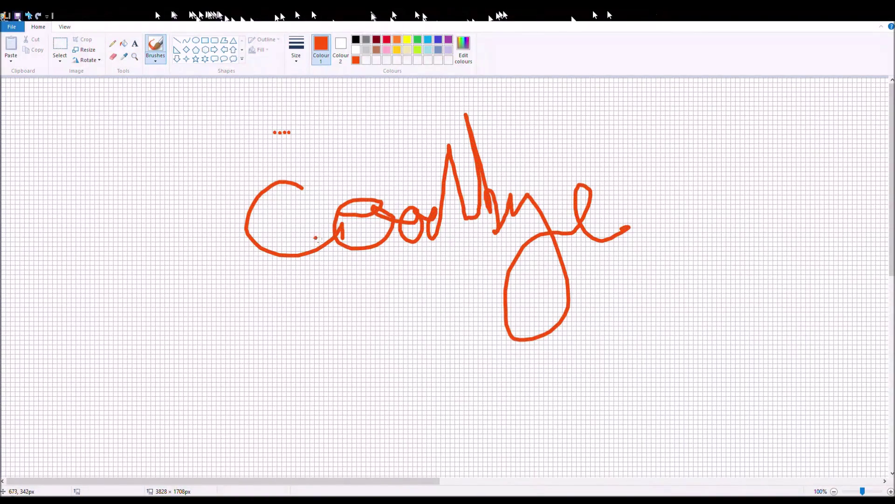
pyautogui.moveTo(316, 238); pyautogui.dragTo(396, 208)
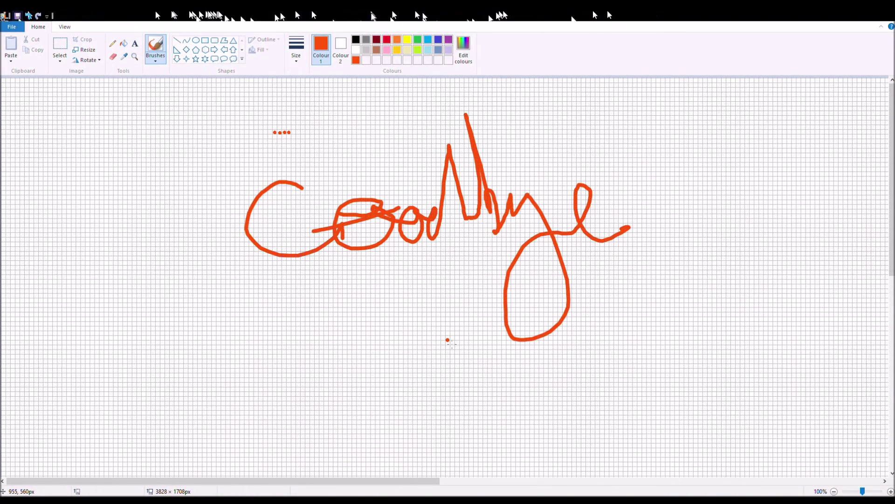